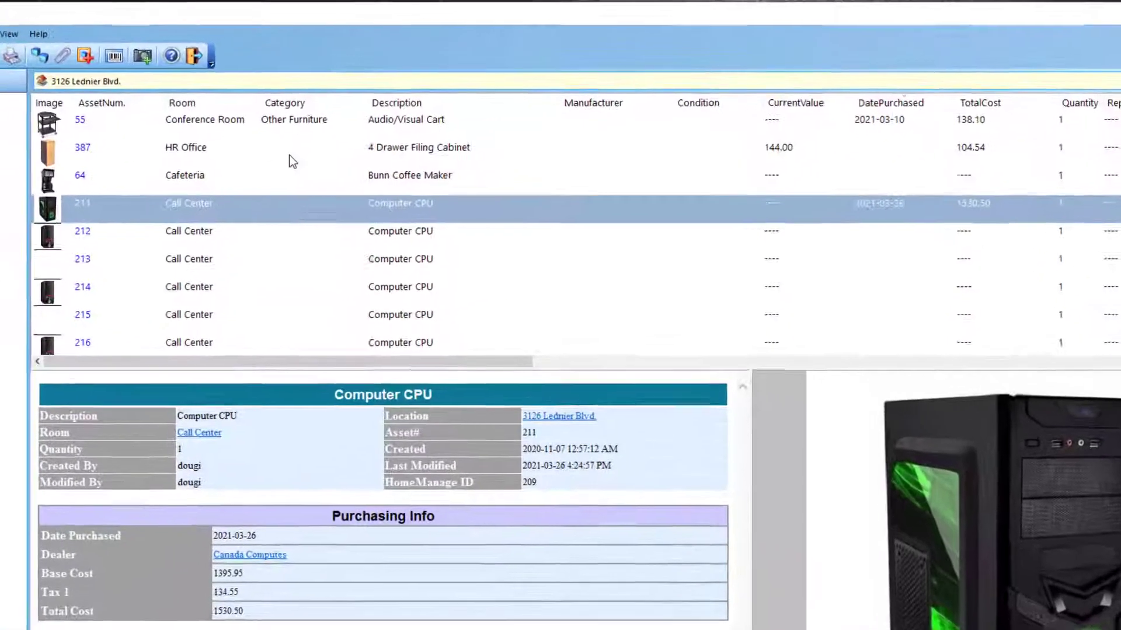
# Step: Add the 4 Drawer Filing Cabinet to the selected Computer CPU and output labels for both using ItemComprehensive.lbl
pyautogui.click(292, 161)
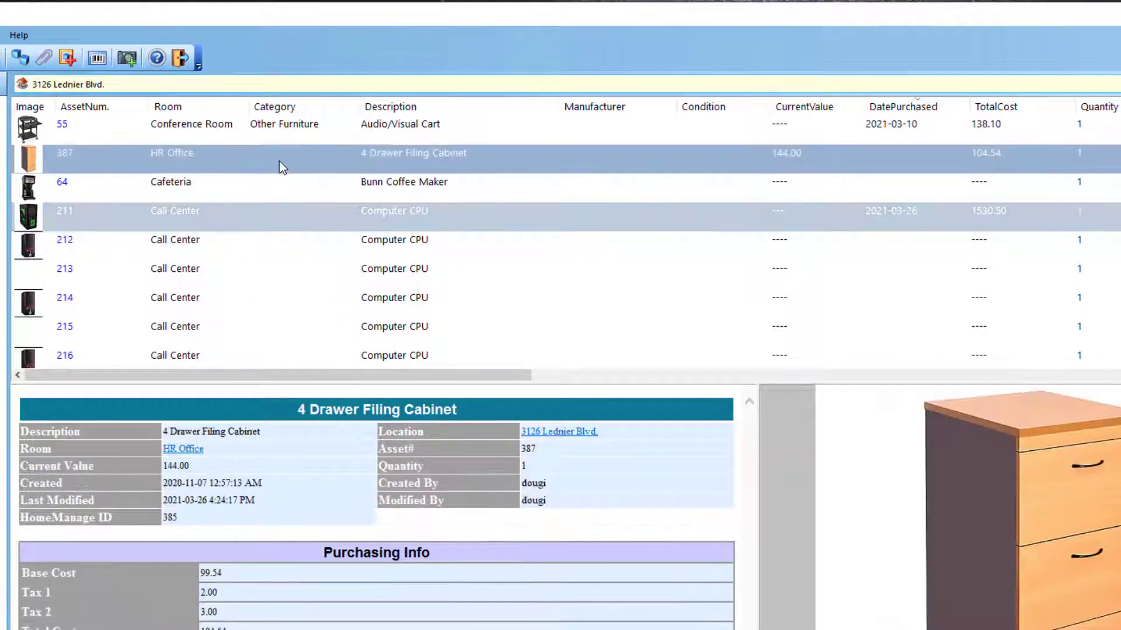
pyautogui.rightClick(280, 162)
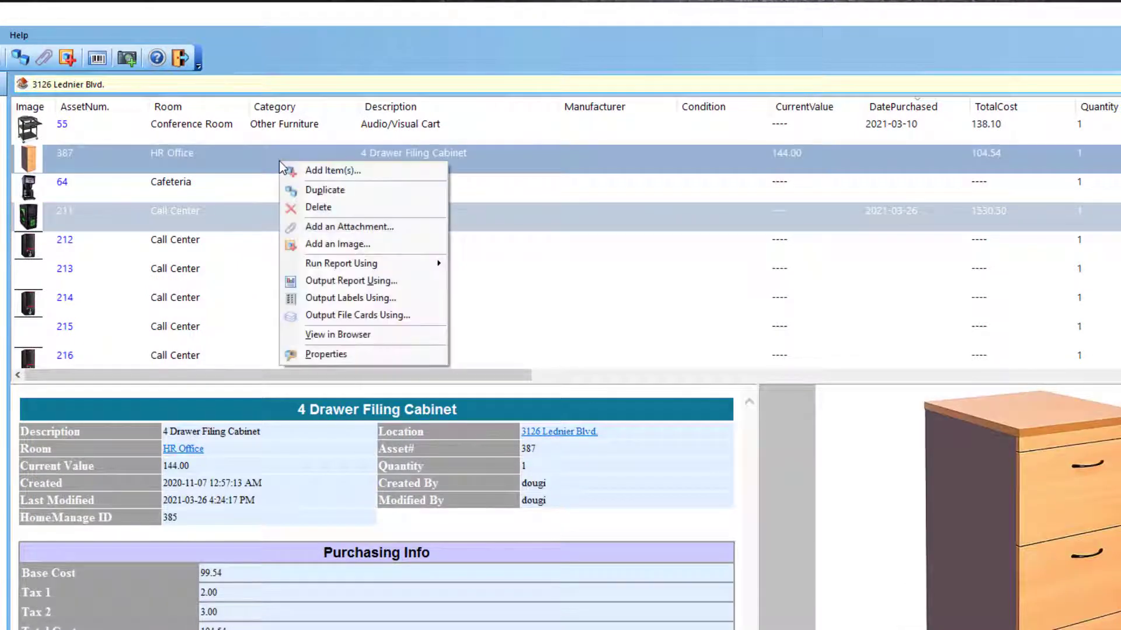
pyautogui.click(402, 297)
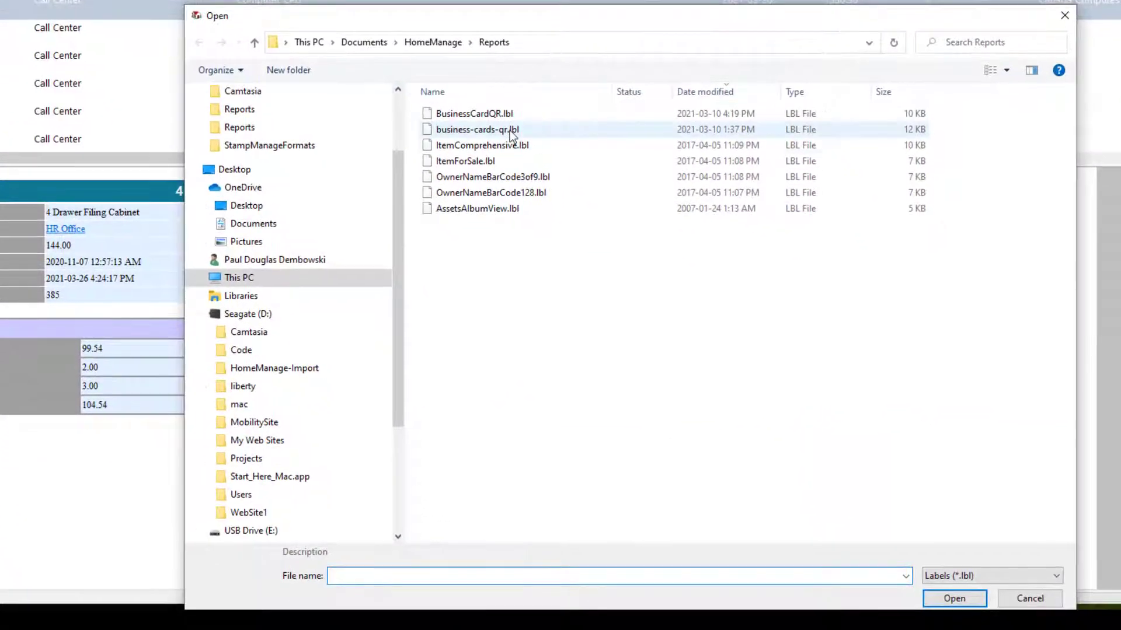
pyautogui.click(522, 166)
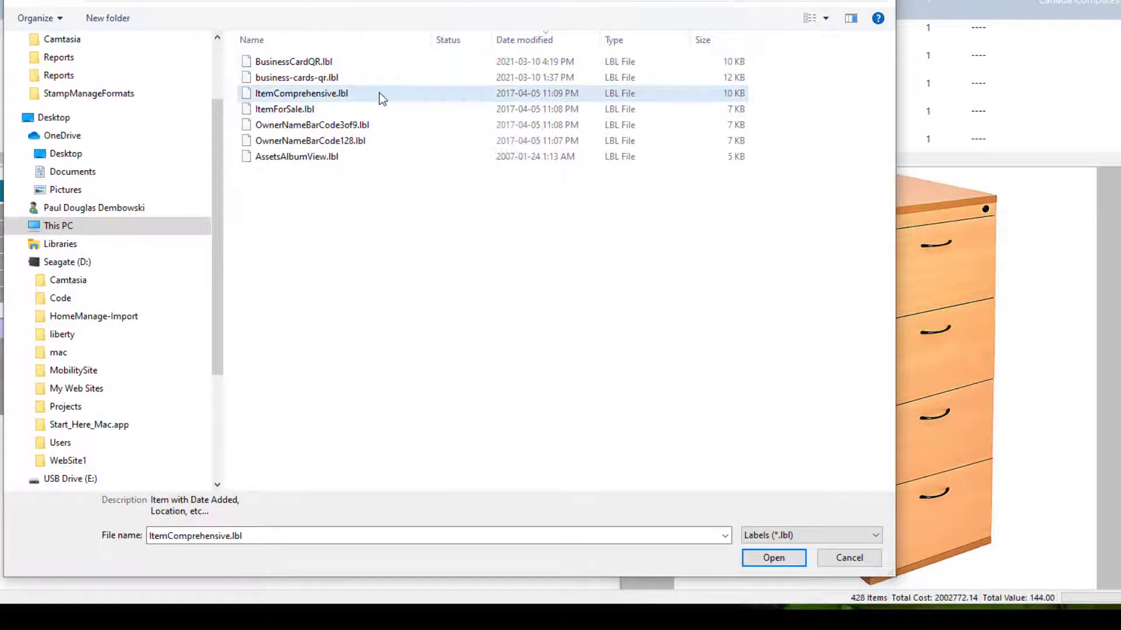
pyautogui.click(774, 559)
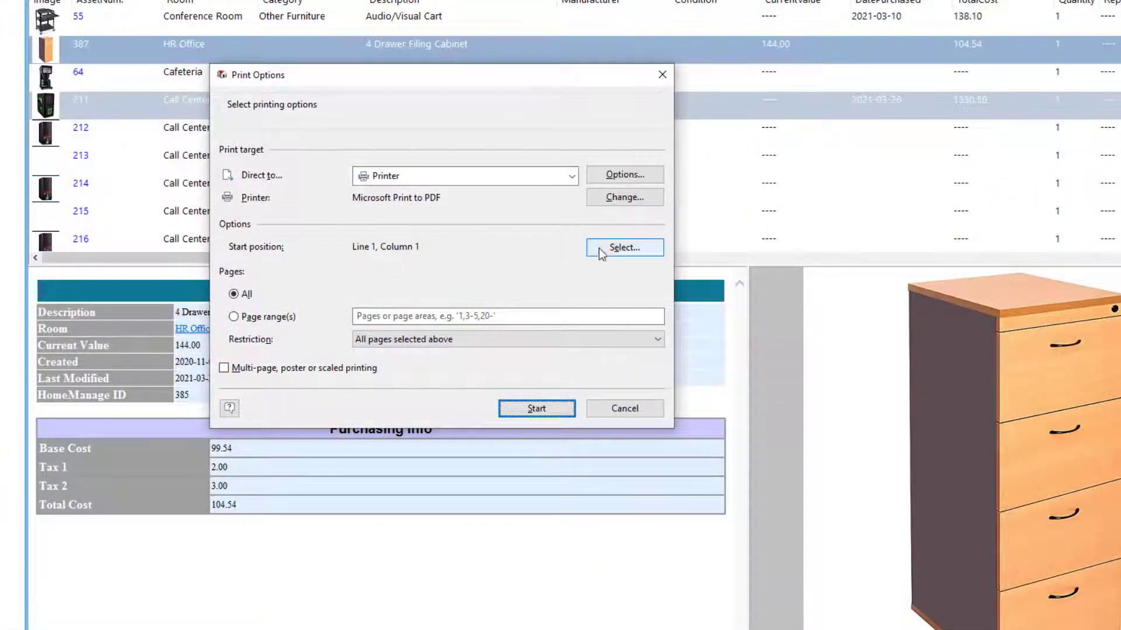
# Step: Set the label sheet's printing start position to line 3, column 2
pyautogui.click(635, 252)
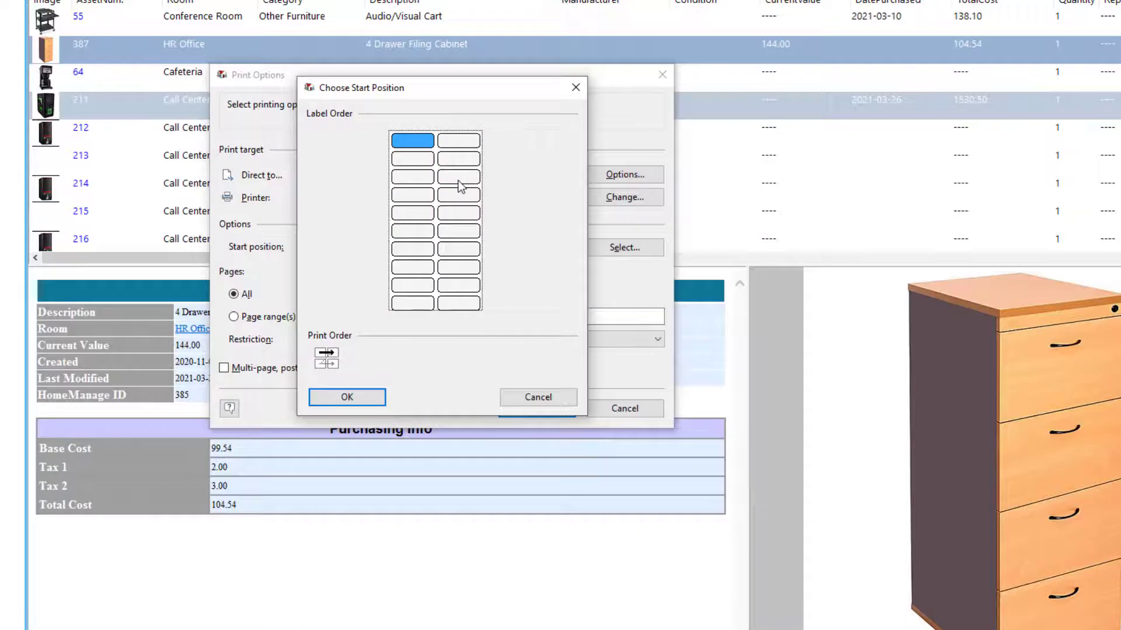
pyautogui.click(459, 177)
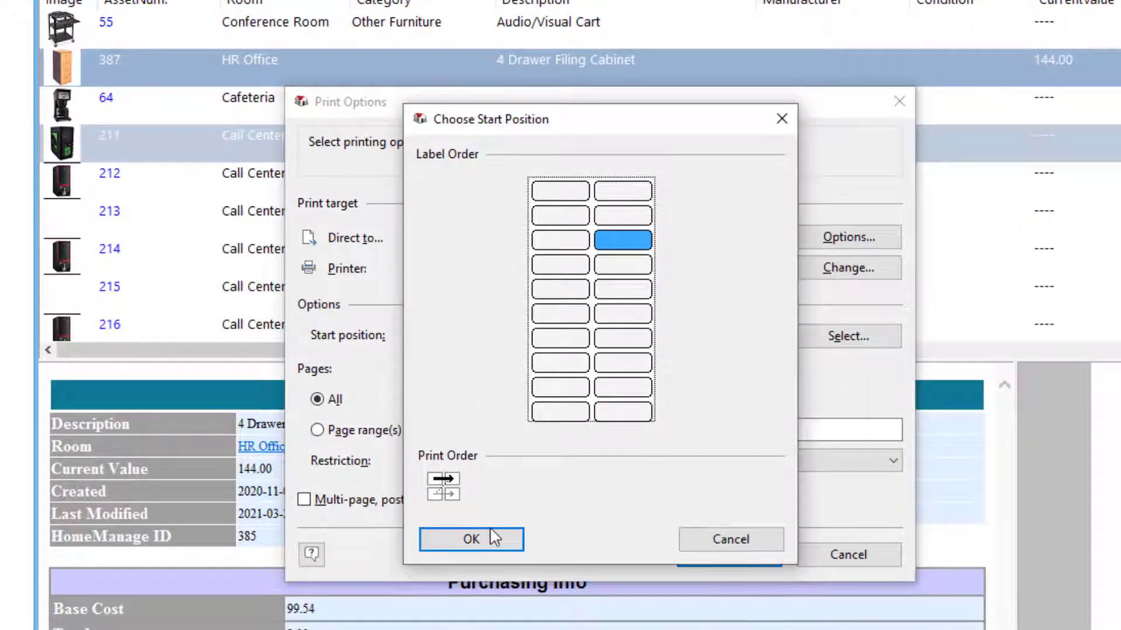
pyautogui.click(509, 541)
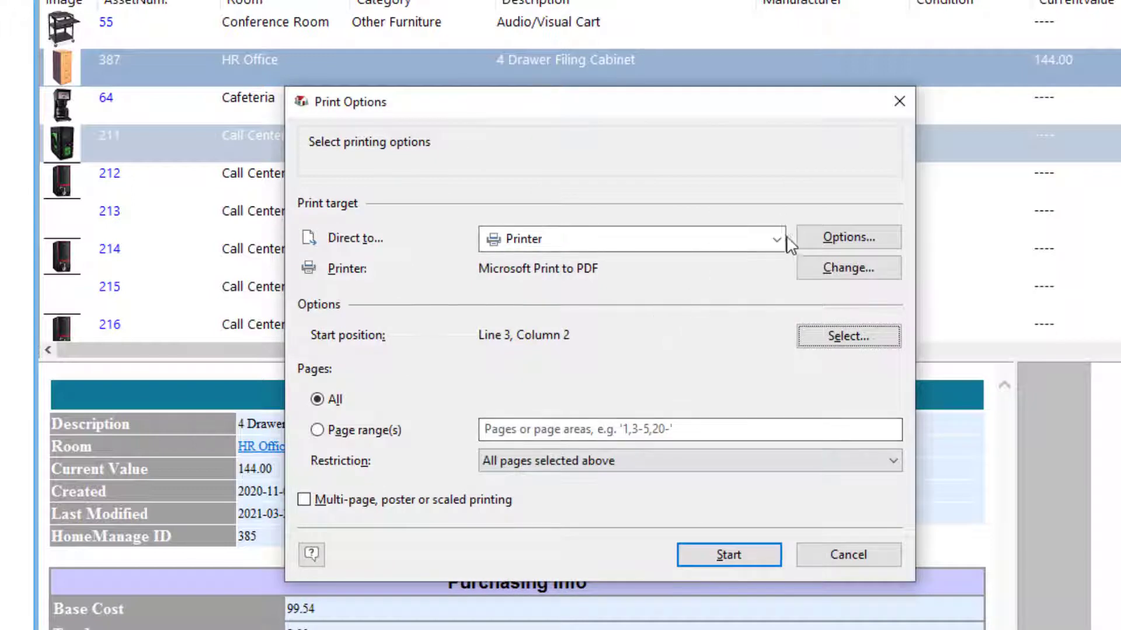
# Step: Direct the label output to Preview, generate it, and close the print preview
pyautogui.click(775, 250)
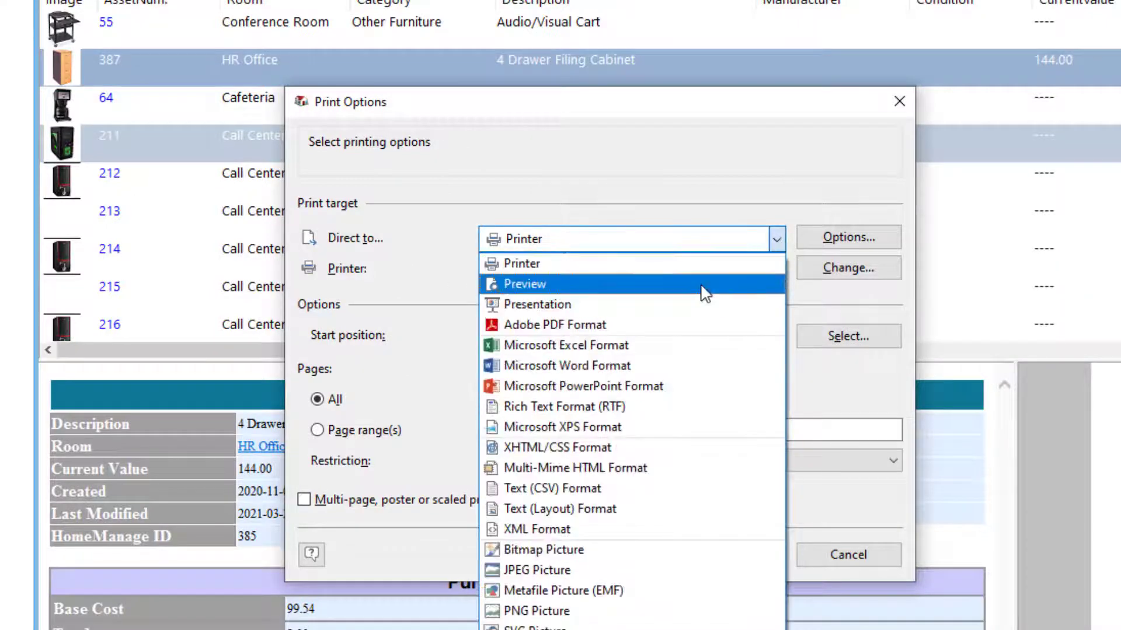
pyautogui.click(704, 285)
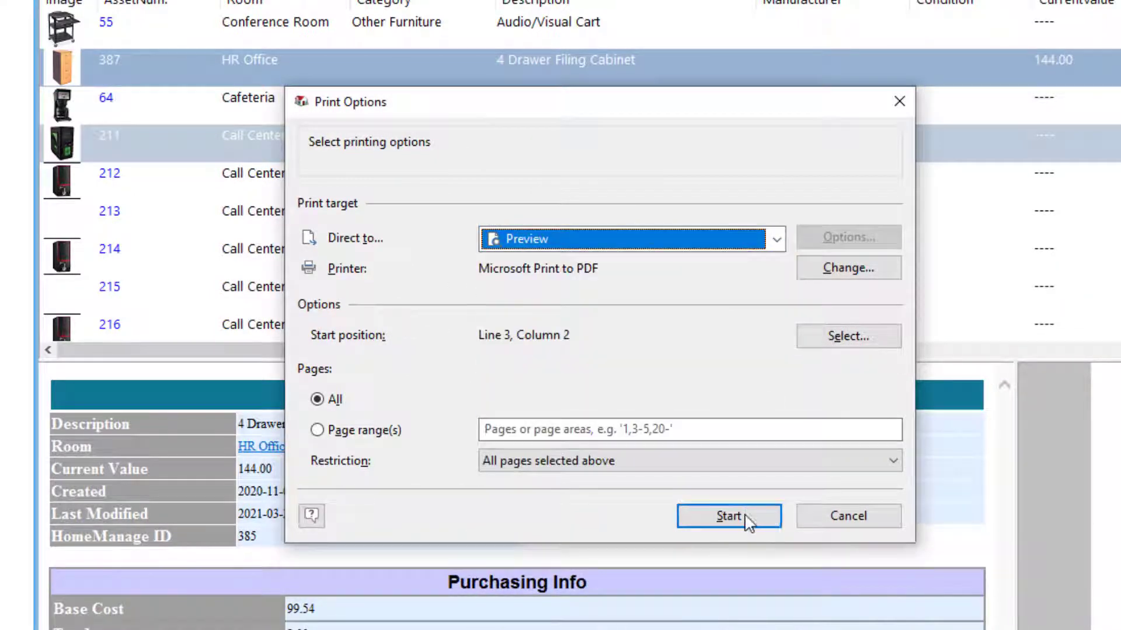
pyautogui.click(728, 517)
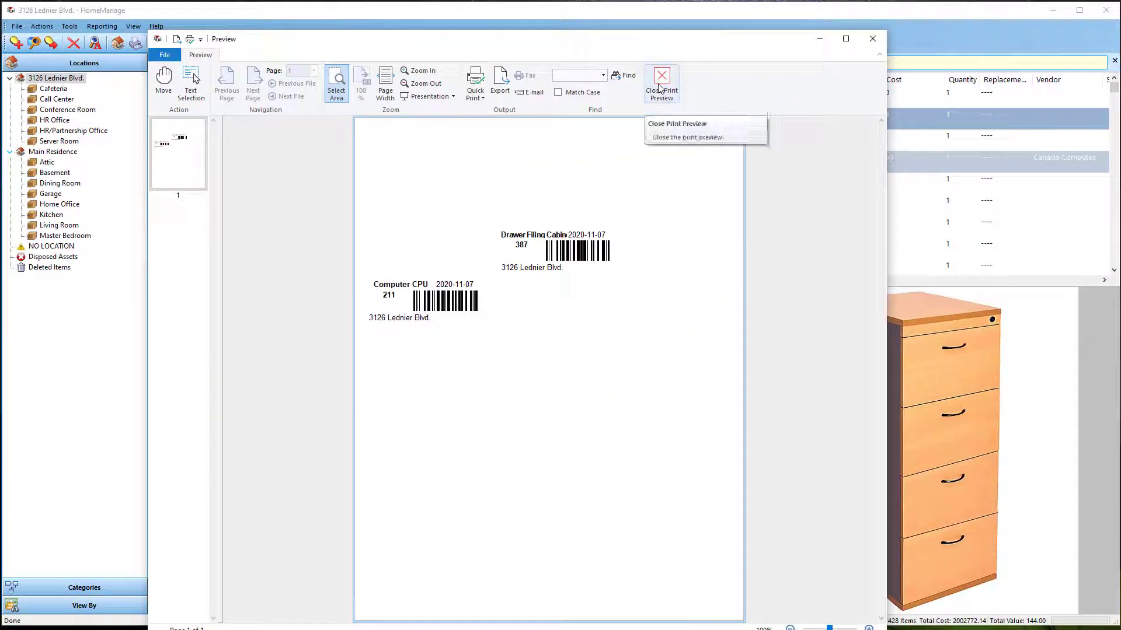
pyautogui.click(722, 64)
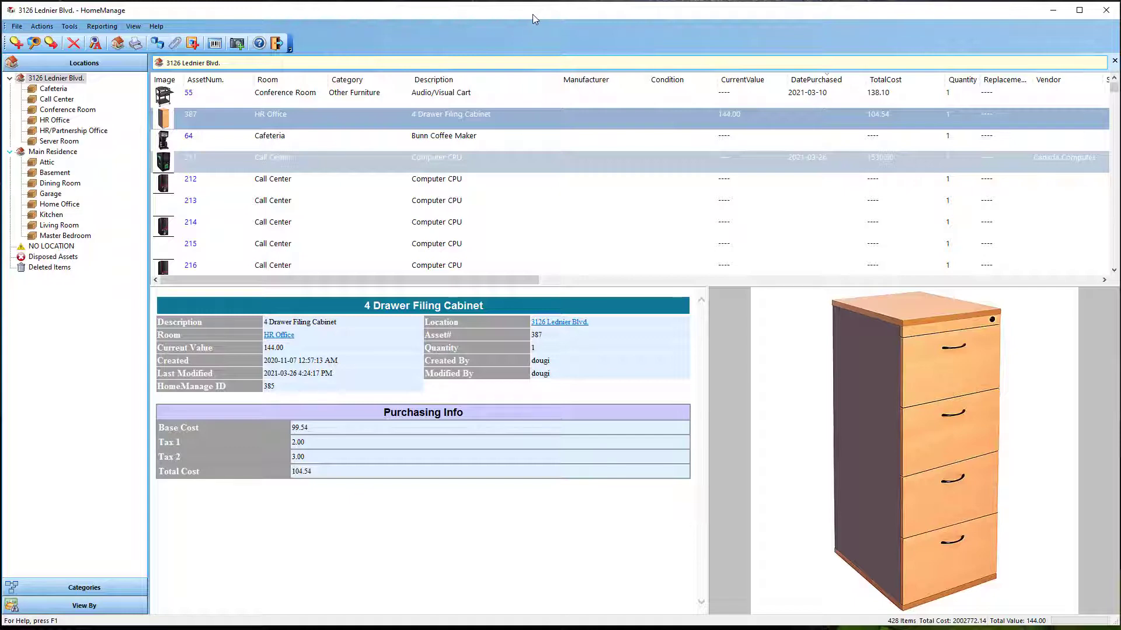
# Step: Open the ItemComprehensive.lbl label template for editing in the Designer
pyautogui.click(92, 27)
pyautogui.click(167, 479)
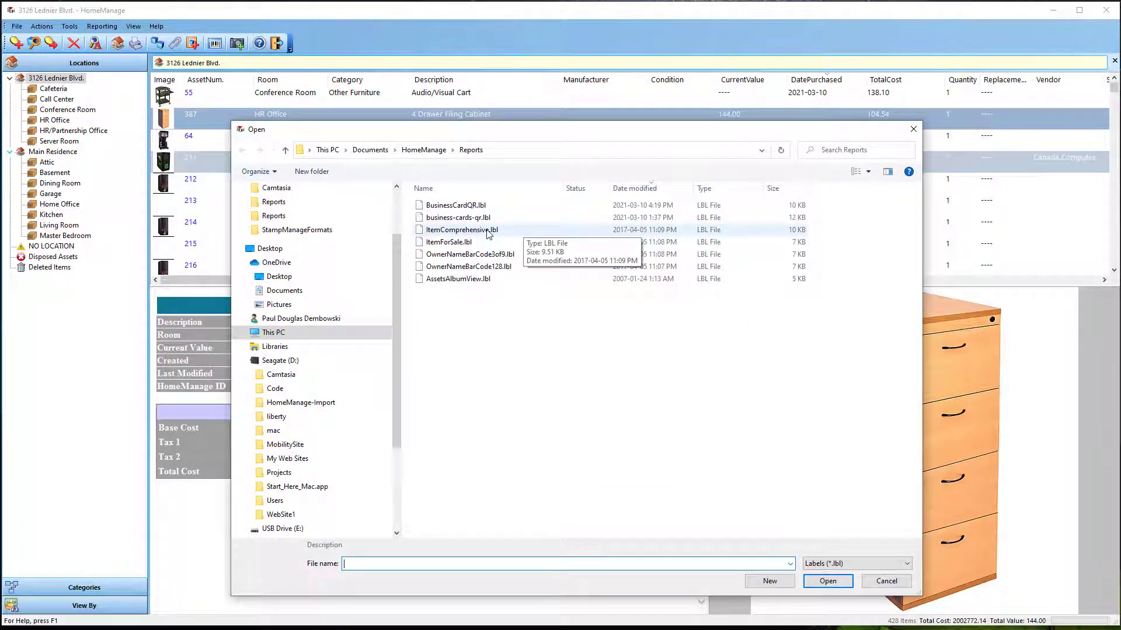
pyautogui.click(489, 232)
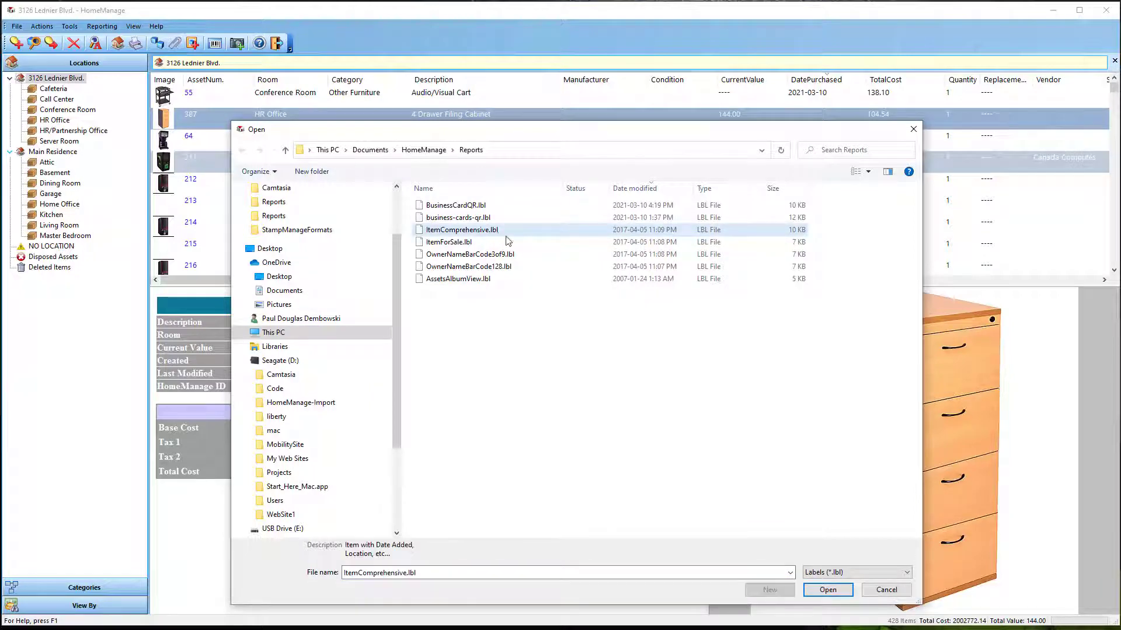
pyautogui.click(812, 591)
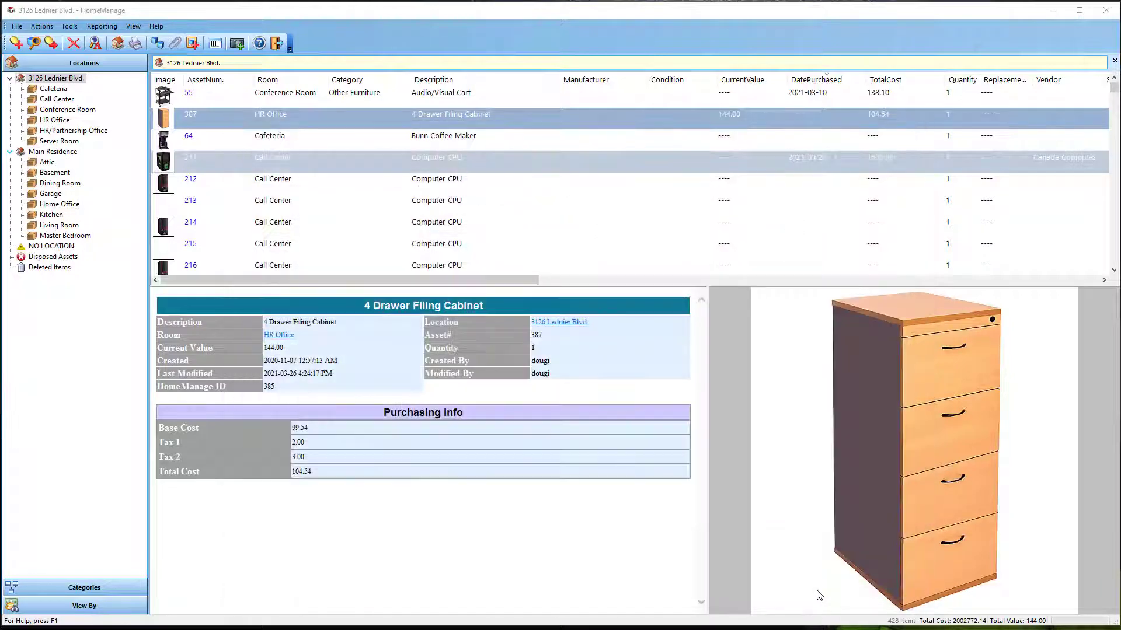
pyautogui.moveTo(516, 40); pyautogui.dragTo(505, 40)
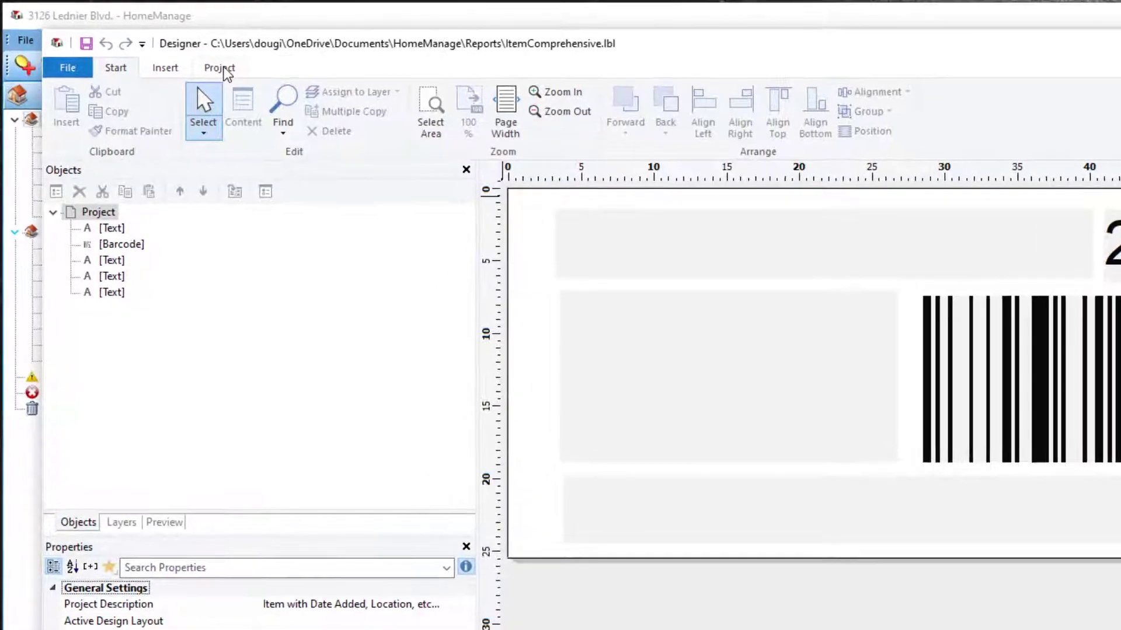
# Step: Change the project's page layout to the Avery Dennison template 15395 Self Adhesive Name Badges
pyautogui.click(222, 69)
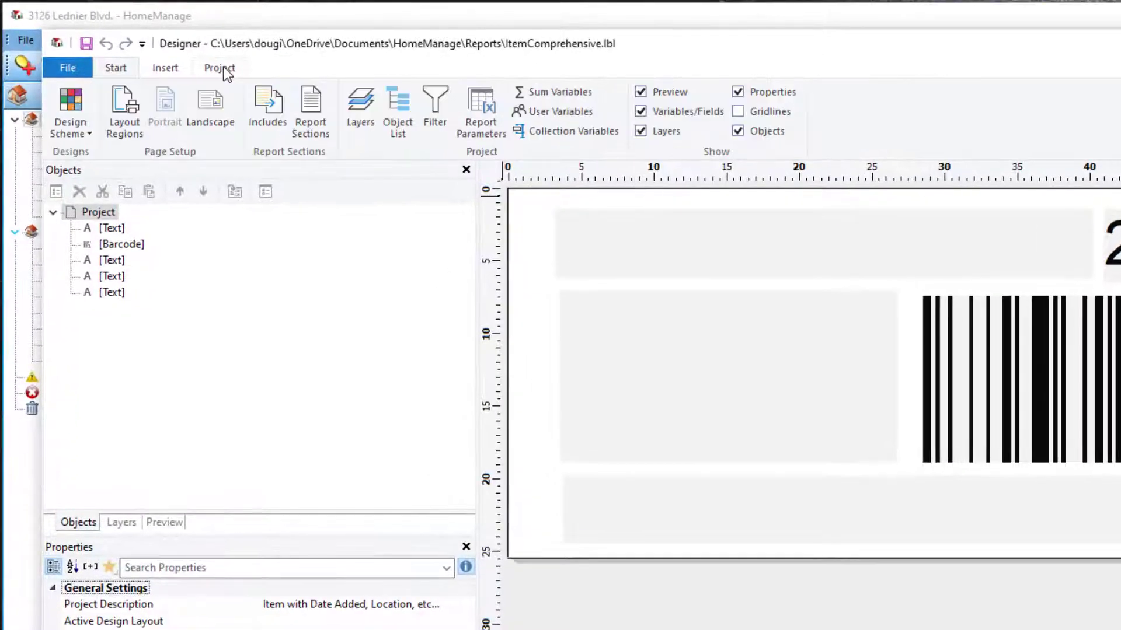
pyautogui.click(125, 109)
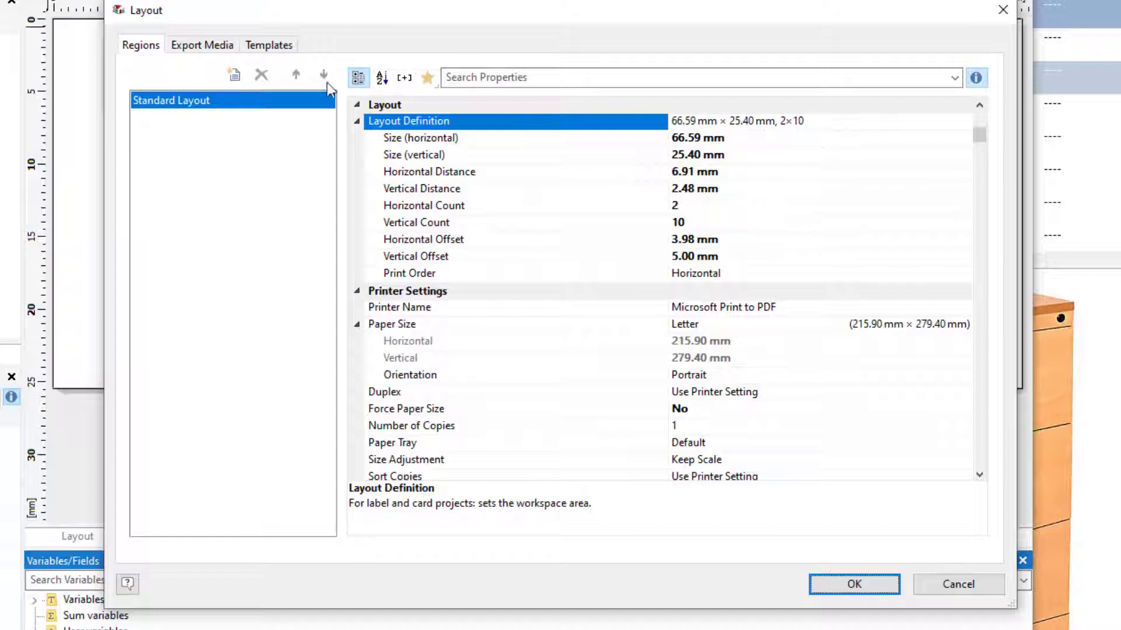
pyautogui.click(271, 50)
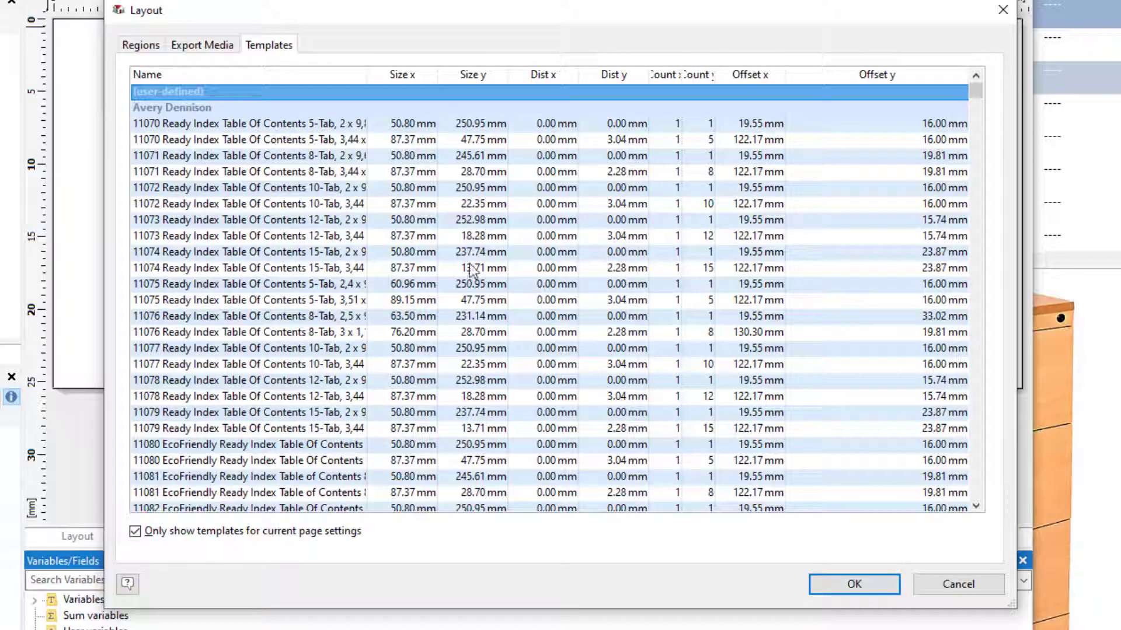
pyautogui.press('Down')
pyautogui.press('Down')
pyautogui.press('Down')
pyautogui.press('Down')
pyautogui.press('Down')
pyautogui.press('Down')
pyautogui.press('Down')
pyautogui.press('Down')
pyautogui.press('Down')
pyautogui.press('Down')
pyautogui.press('Down')
pyautogui.press('Down')
pyautogui.press('Down')
pyautogui.press('Down')
pyautogui.press('Down')
pyautogui.press('Down')
pyautogui.press('Down')
pyautogui.press('Down')
pyautogui.press('Down')
pyautogui.press('Down')
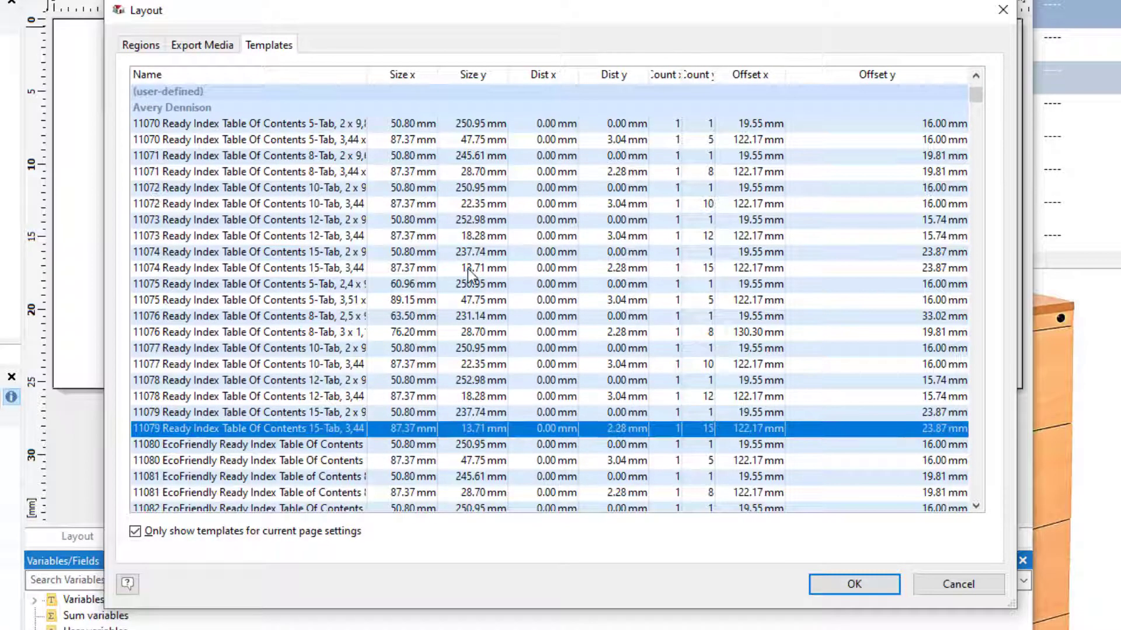
pyautogui.press('Down')
pyautogui.press('Down')
pyautogui.press('Down')
pyautogui.press('Down')
pyautogui.press('Down')
pyautogui.press('Down')
pyautogui.press('Down')
pyautogui.press('Down')
pyautogui.press('Down')
pyautogui.press('Down')
pyautogui.press('Down')
pyautogui.press('Down')
pyautogui.press('Down')
pyautogui.press('Down')
pyautogui.press('Down')
pyautogui.press('Down')
pyautogui.press('Down')
pyautogui.press('Down')
pyautogui.press('Down')
pyautogui.press('Down')
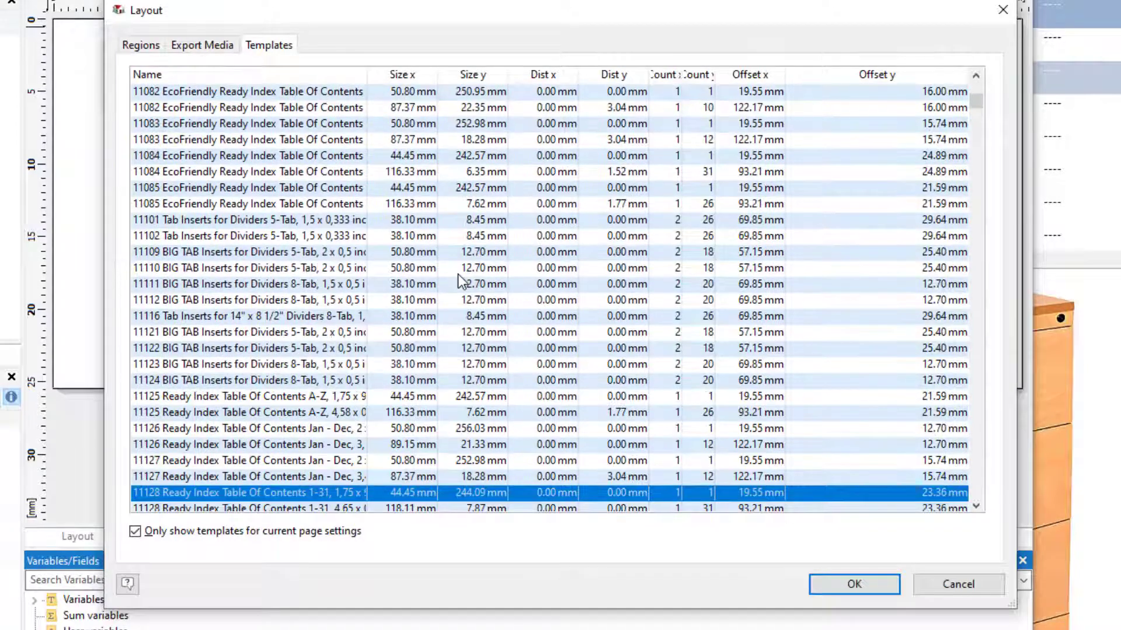
pyautogui.press('Down')
pyautogui.press('Down')
pyautogui.press('Down')
pyautogui.press('Down')
pyautogui.press('Down')
pyautogui.press('Down')
pyautogui.press('Down')
pyautogui.press('Down')
pyautogui.press('Down')
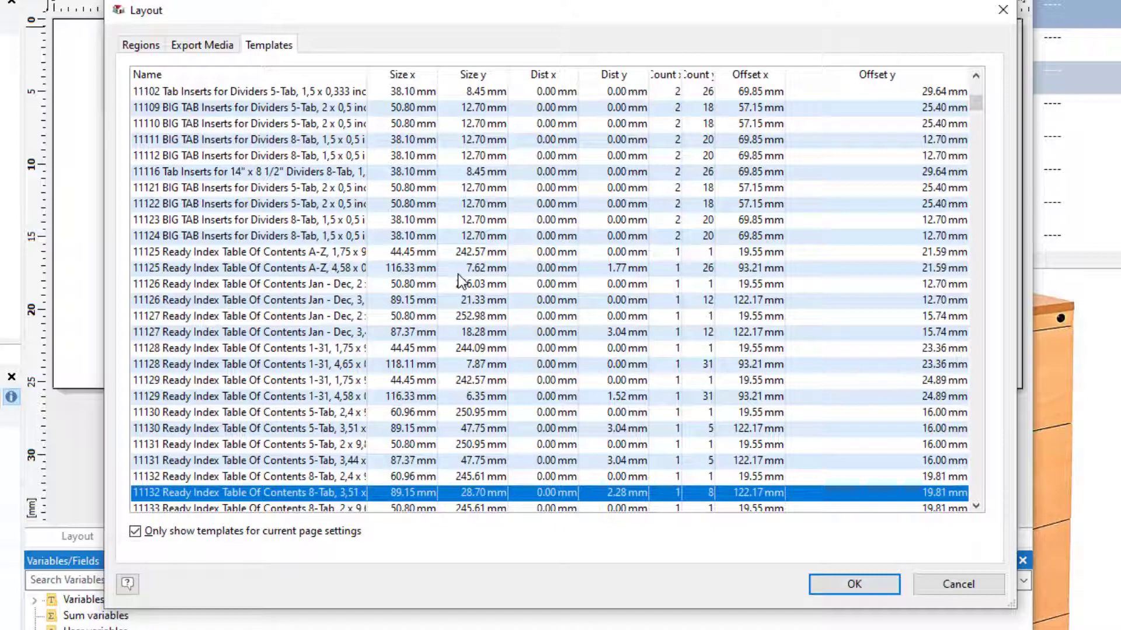
pyautogui.press('Down')
pyautogui.press('Down')
pyautogui.press('Down')
pyautogui.press('Down')
pyautogui.press('Down')
pyautogui.press('Down')
pyautogui.press('Down')
pyautogui.press('Down')
pyautogui.press('Down')
pyautogui.press('Down')
pyautogui.press('Down')
pyautogui.press('Down')
pyautogui.press('Down')
pyautogui.press('Down')
pyautogui.press('Down')
pyautogui.press('Down')
pyautogui.press('Down')
pyautogui.press('Down')
pyautogui.press('Down')
pyautogui.press('Down')
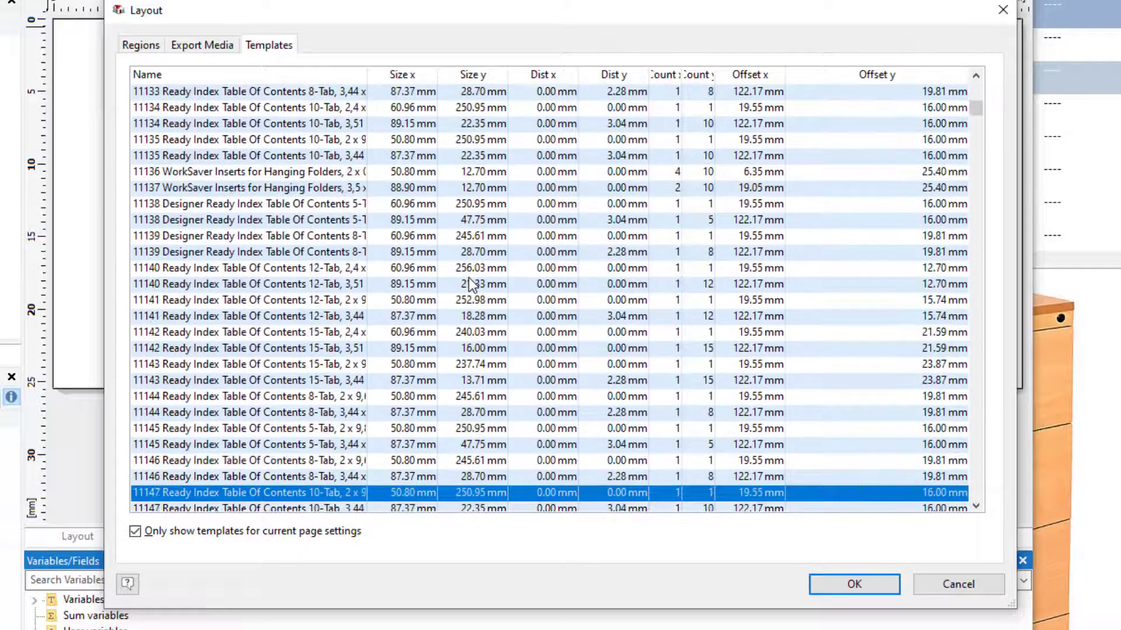
pyautogui.press('Down')
pyautogui.press('Down')
pyautogui.press('Down')
pyautogui.press('Down')
pyautogui.press('Down')
pyautogui.press('Down')
pyautogui.press('Down')
pyautogui.press('Down')
pyautogui.press('Down')
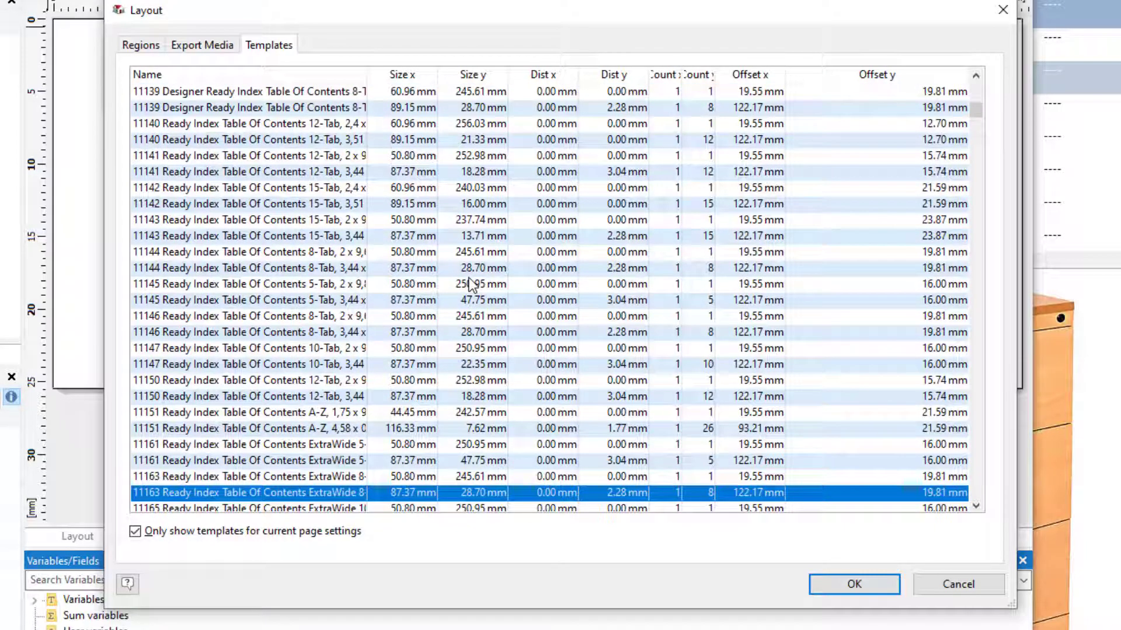
pyautogui.press('Down')
pyautogui.press('Down')
pyautogui.press('Down')
pyautogui.press('Down')
pyautogui.press('Down')
pyautogui.press('Down')
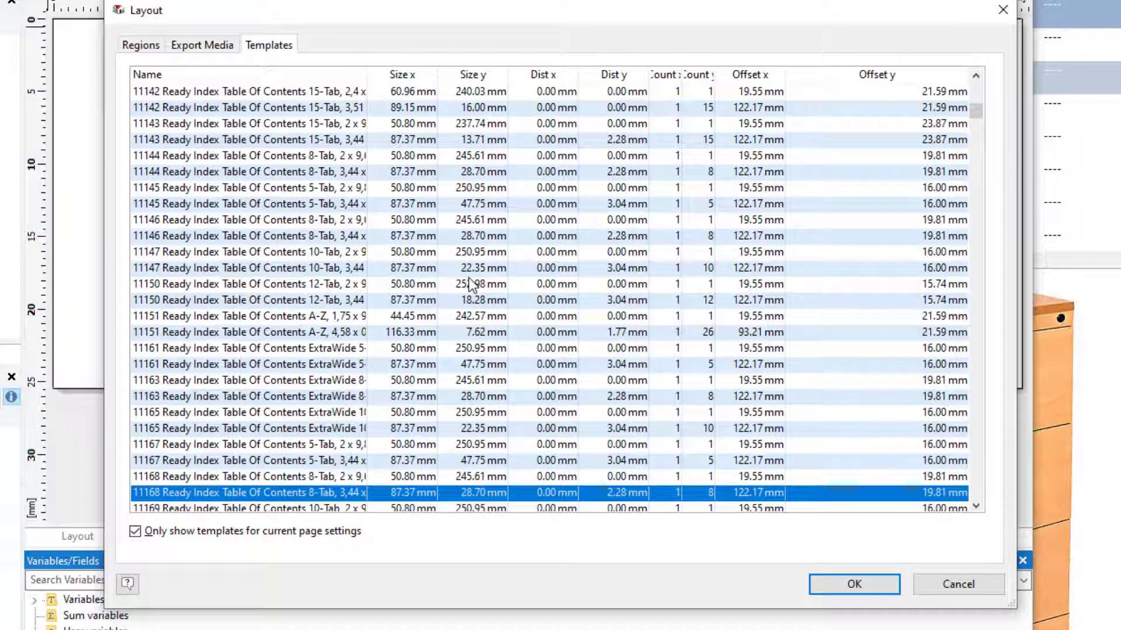
pyautogui.scroll(-10, 468, 278)
pyautogui.click(276, 462)
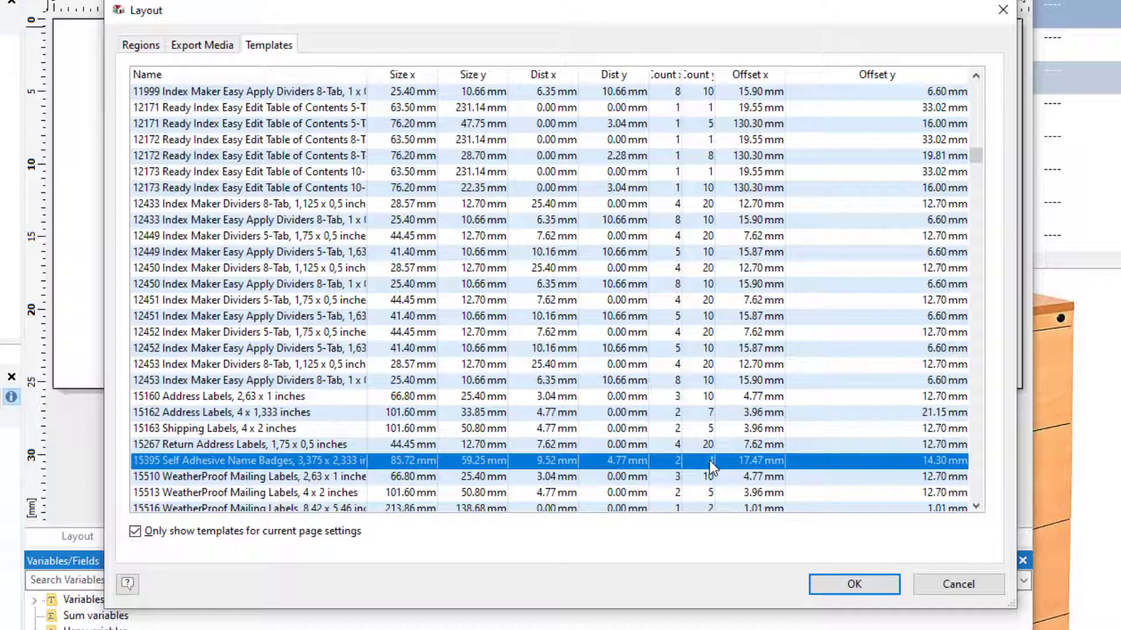
pyautogui.click(854, 585)
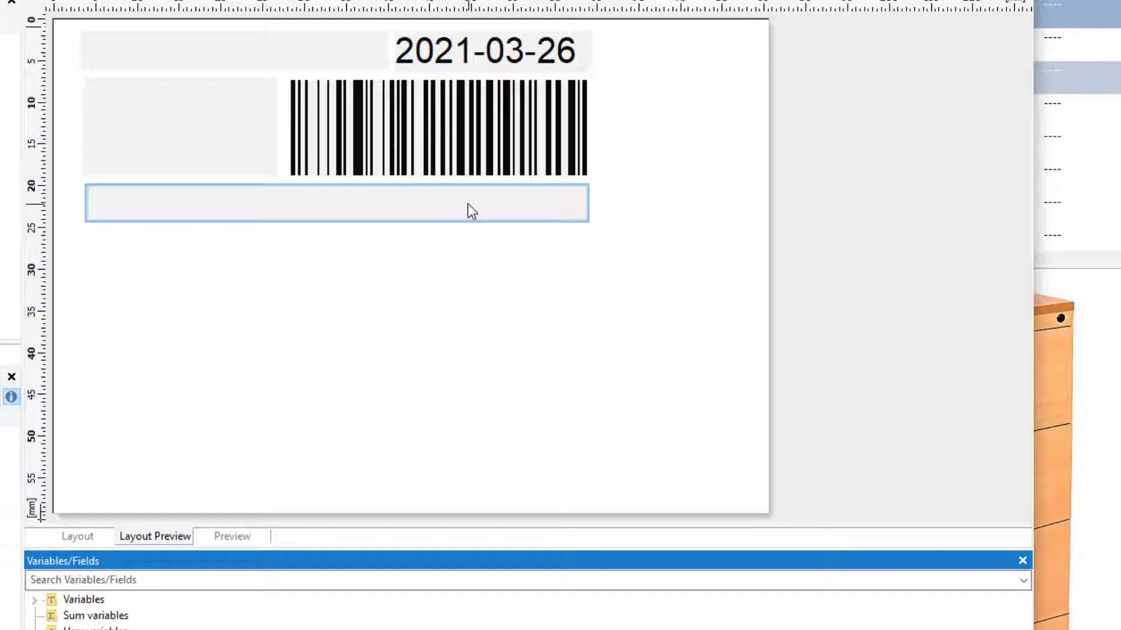
# Step: Move the lowest text field to about 52 mm from the label's top and draw a picture object about 47 × 32 mm above it
pyautogui.moveTo(467, 204); pyautogui.dragTo(425, 470)
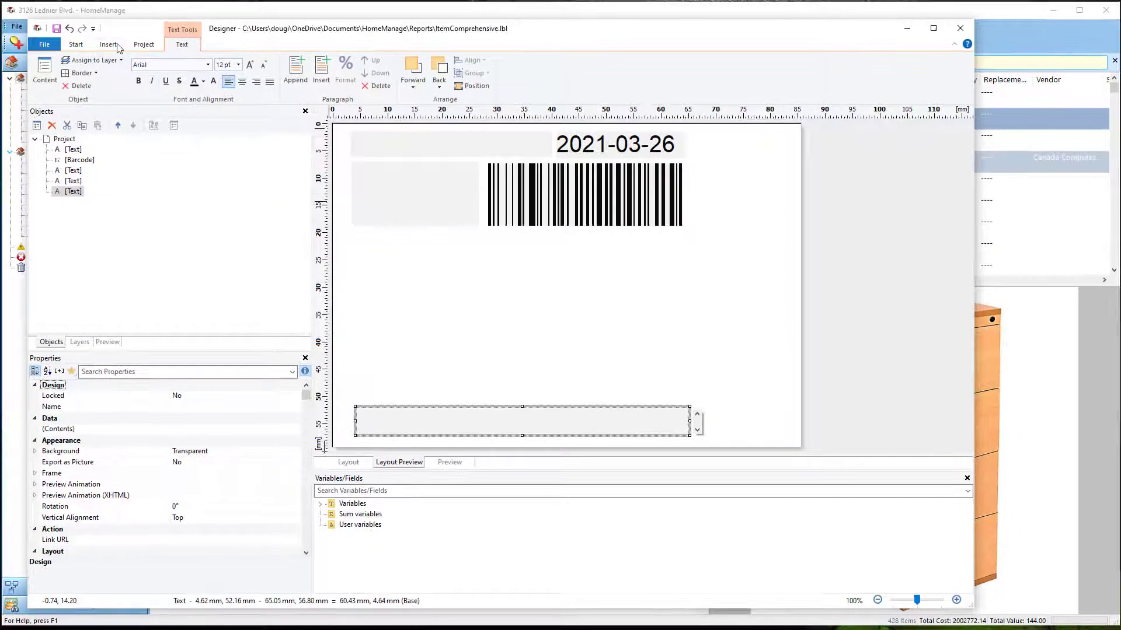
pyautogui.click(111, 45)
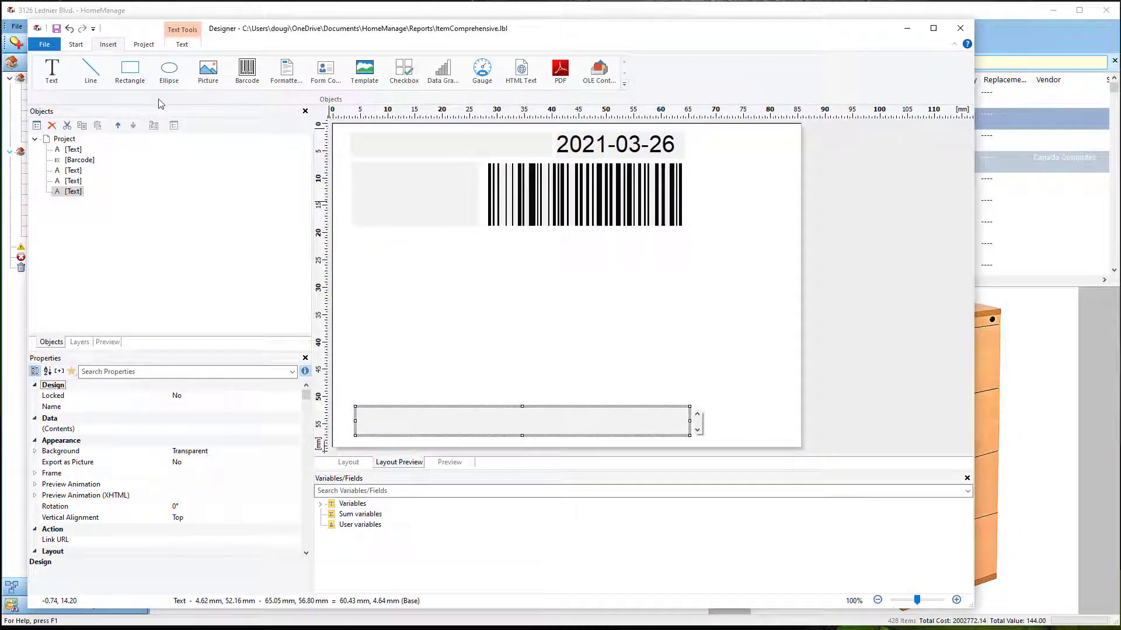
pyautogui.click(206, 78)
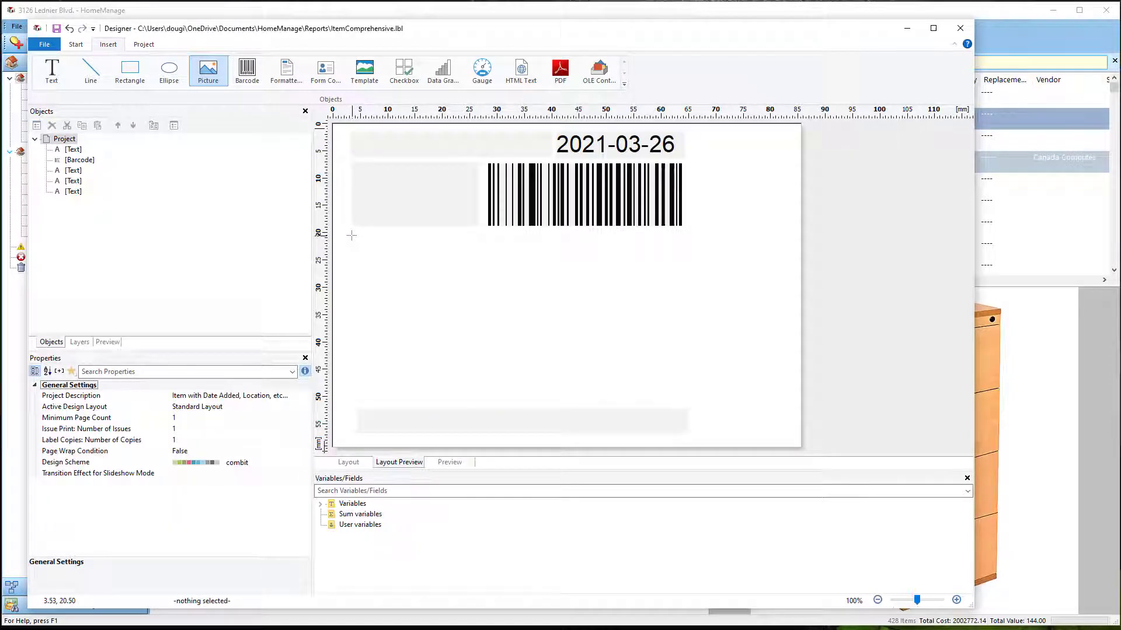
pyautogui.moveTo(357, 231); pyautogui.dragTo(614, 403)
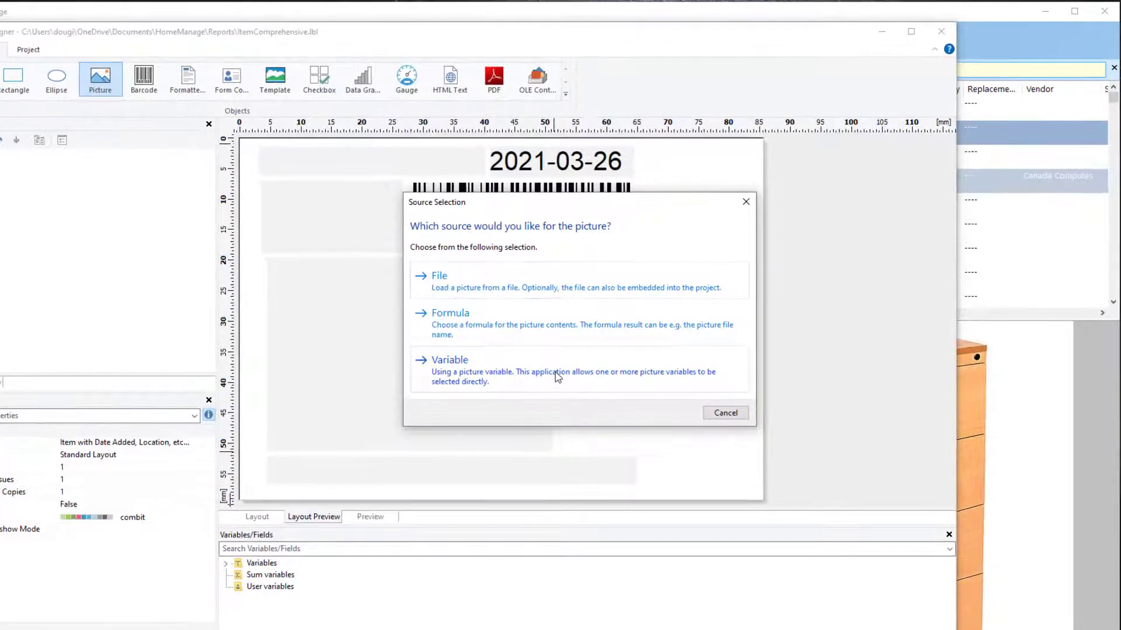
# Step: Set the new picture object's data source to the formula Asset.Image1
pyautogui.click(555, 377)
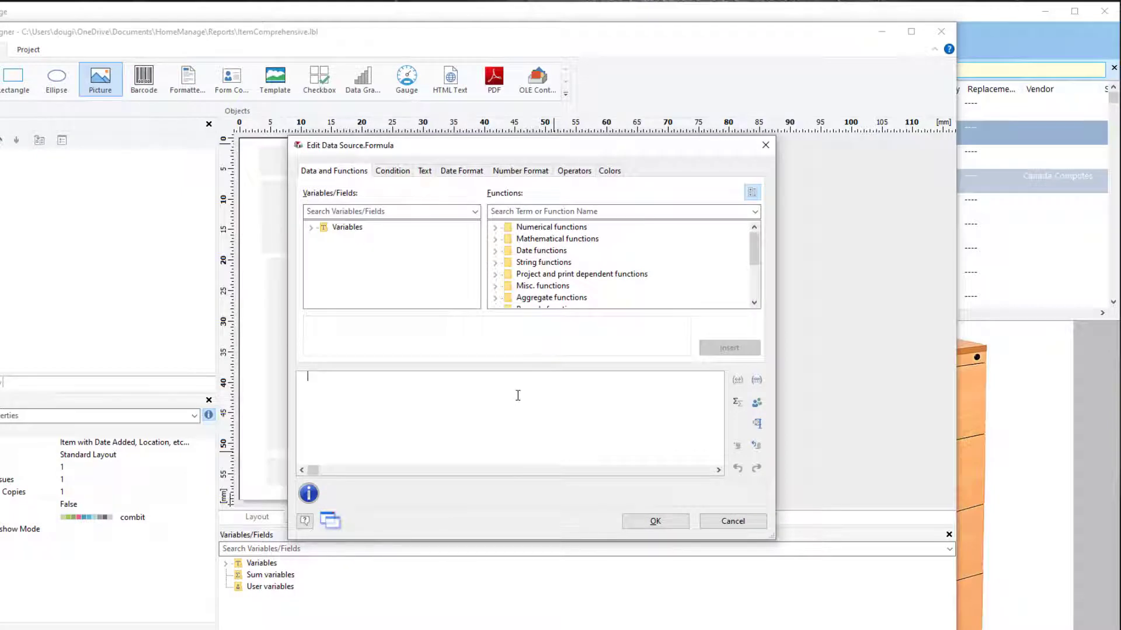
pyautogui.write('ss')
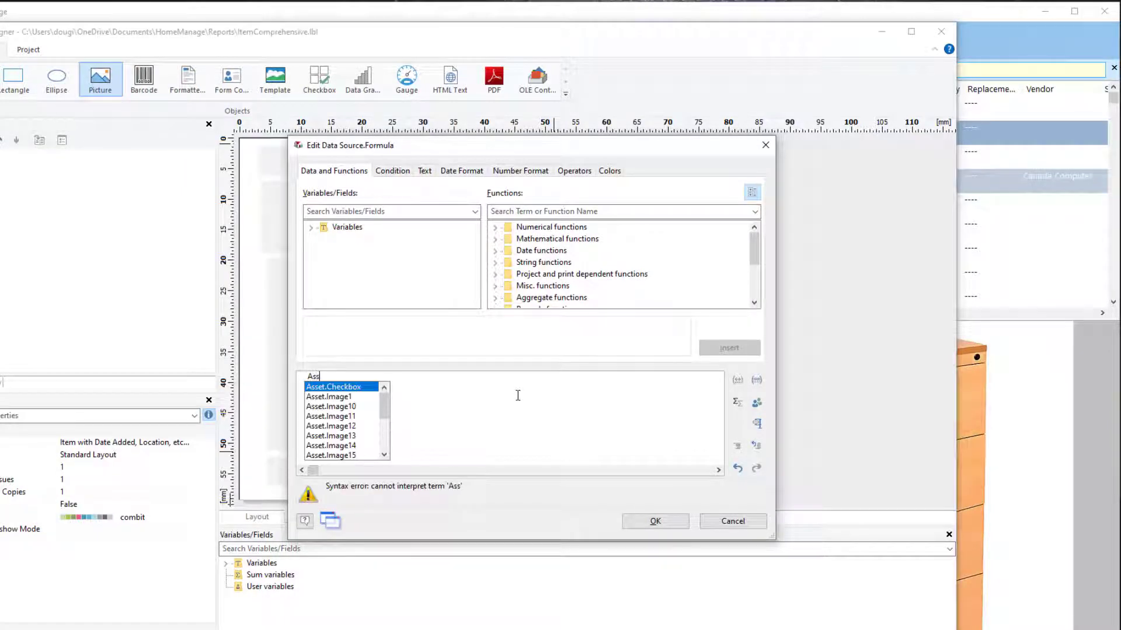
pyautogui.write('et.')
pyautogui.press('Down')
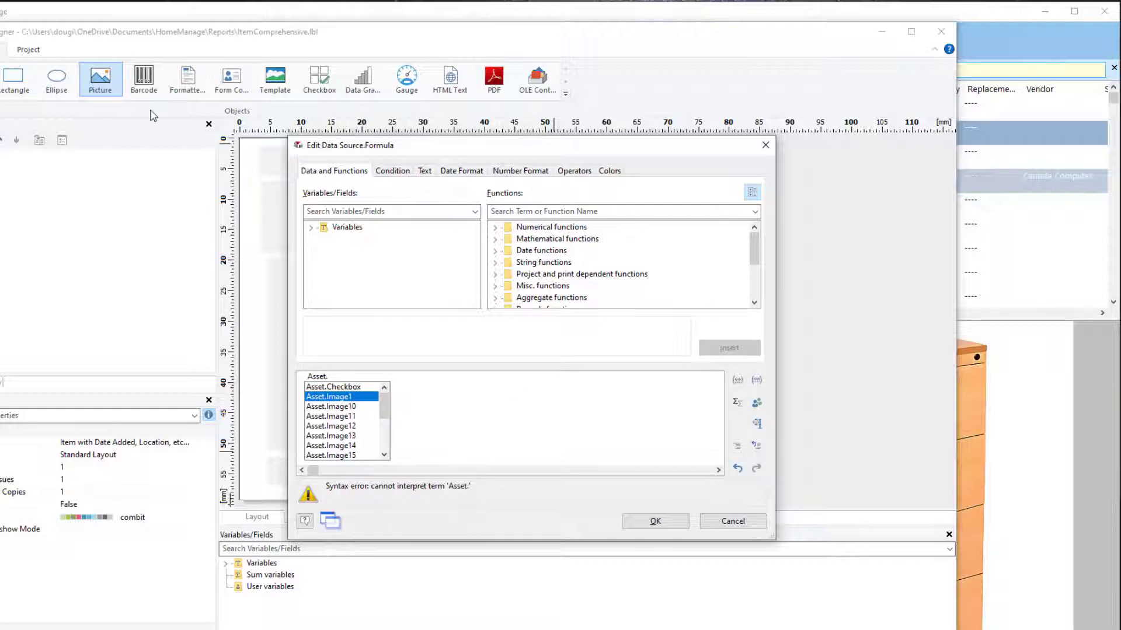
pyautogui.press('Return')
pyautogui.click(655, 522)
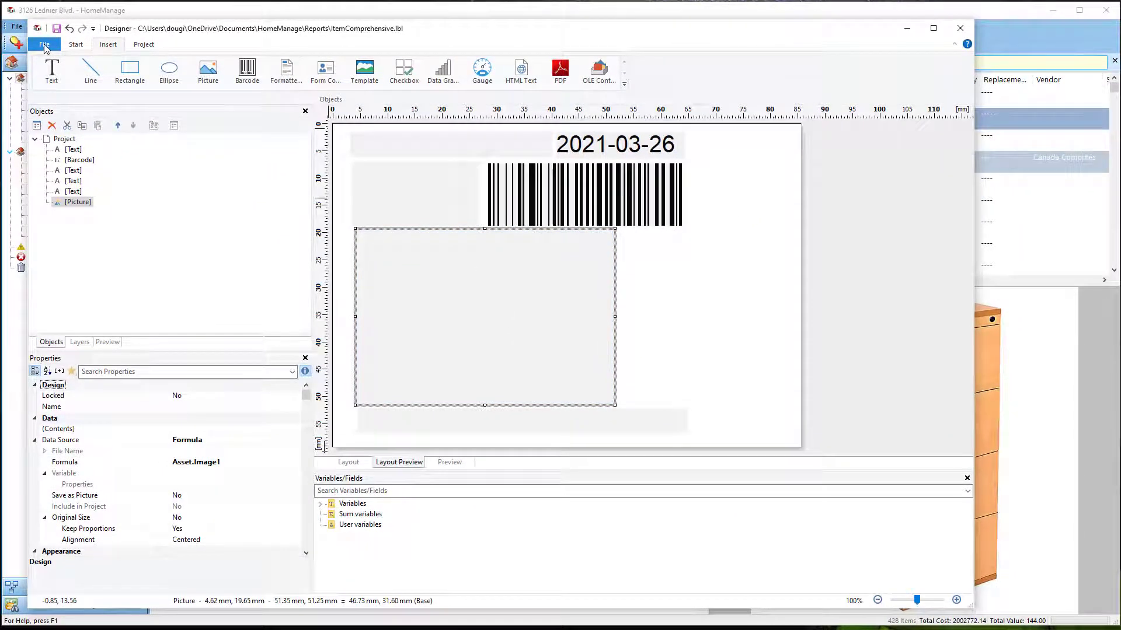
# Step: Save the label template under the new name ItemComprehensive-Avery-15395 in the Reports folder and close the Designer
pyautogui.click(44, 46)
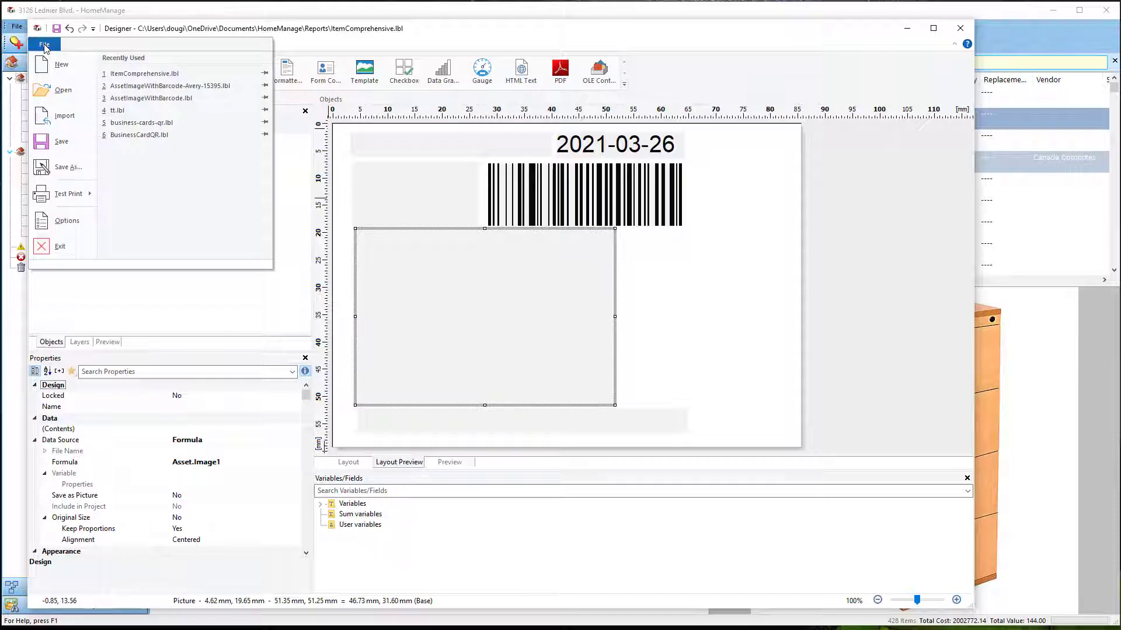
pyautogui.click(65, 170)
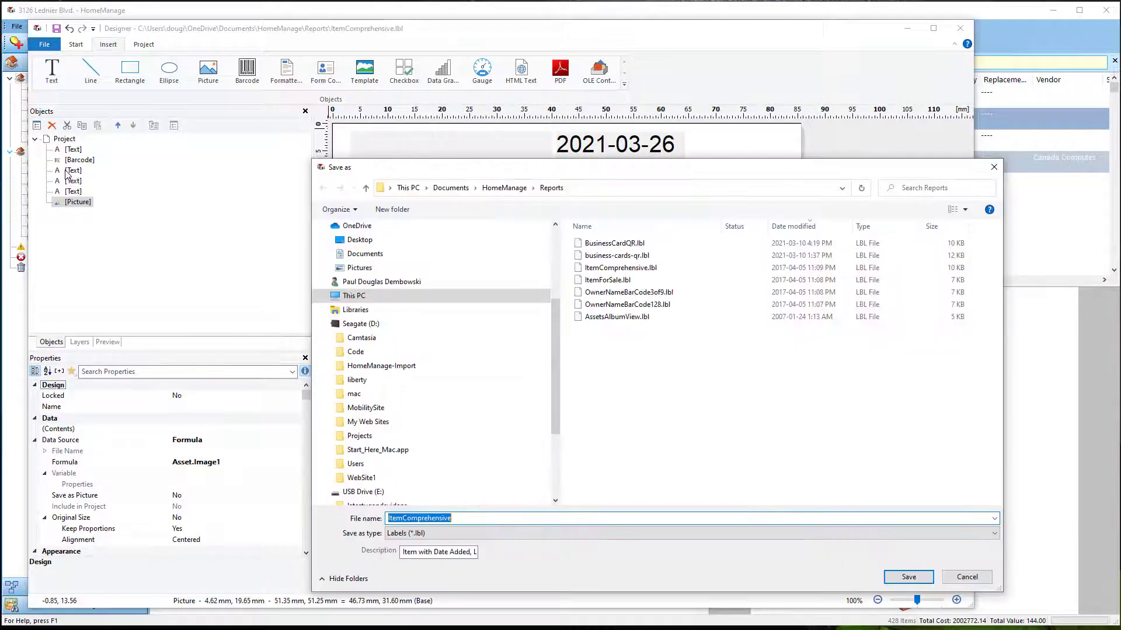
pyautogui.click(466, 520)
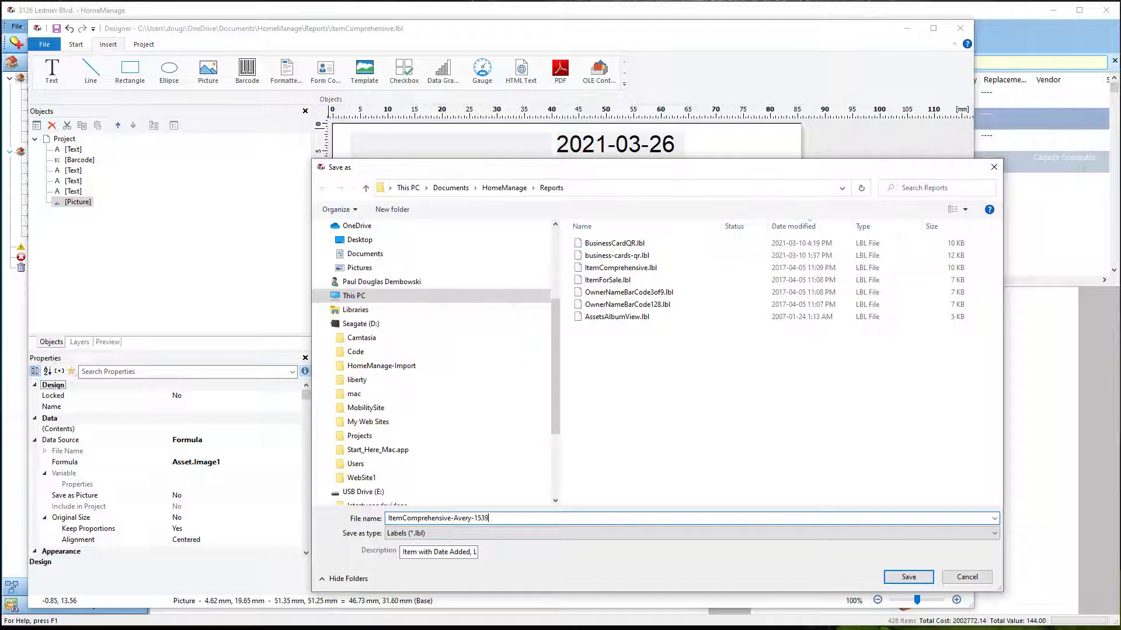
pyautogui.write('5')
pyautogui.click(903, 576)
pyautogui.click(960, 28)
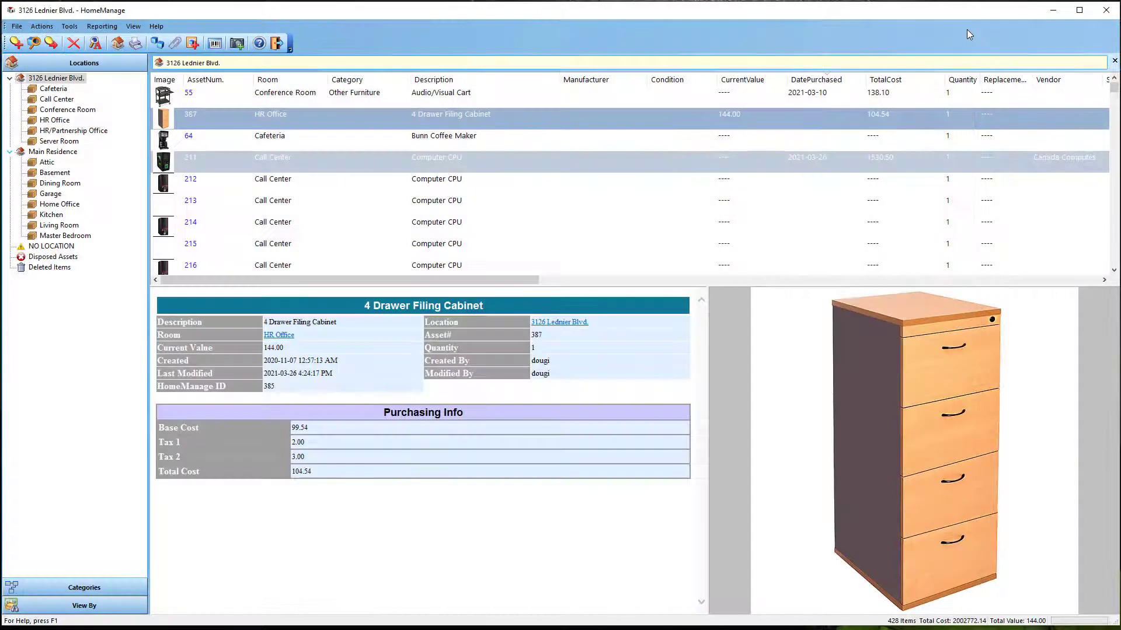
# Step: Output labels for the selected assets using the ItemComprehensive-Avery-15395.lbl template
pyautogui.rightClick(325, 121)
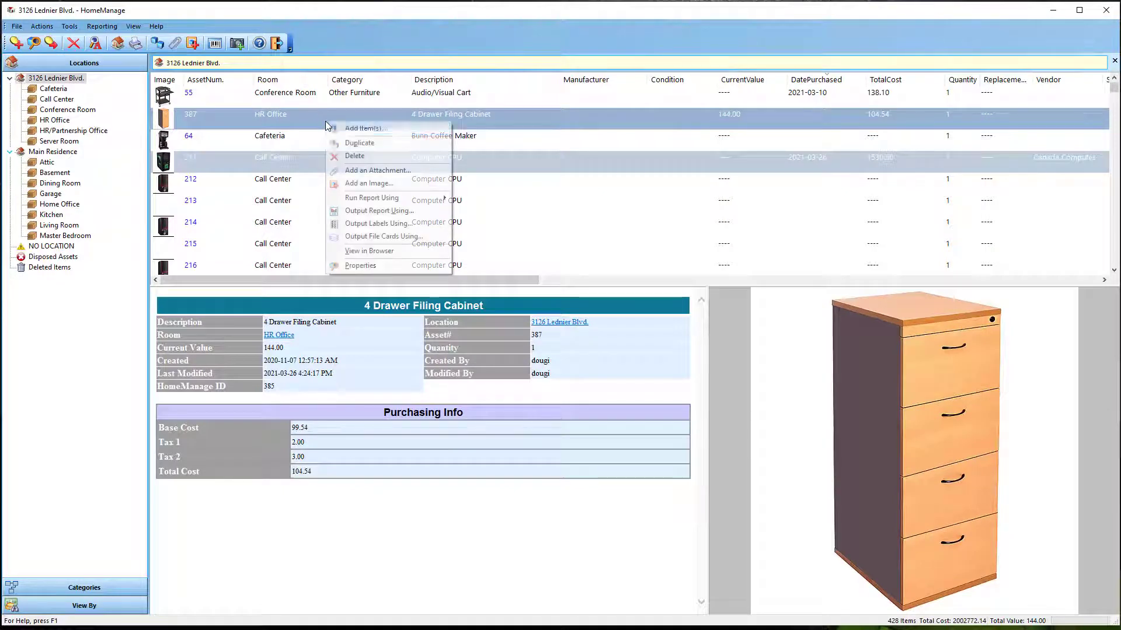
pyautogui.click(389, 225)
pyautogui.click(482, 205)
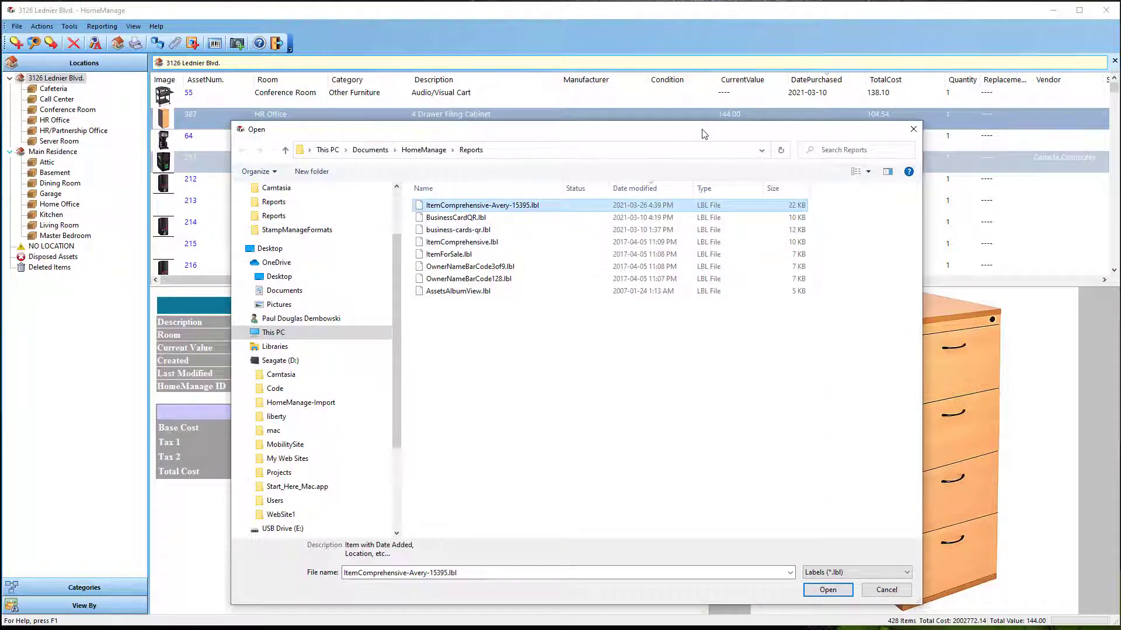
pyautogui.click(842, 593)
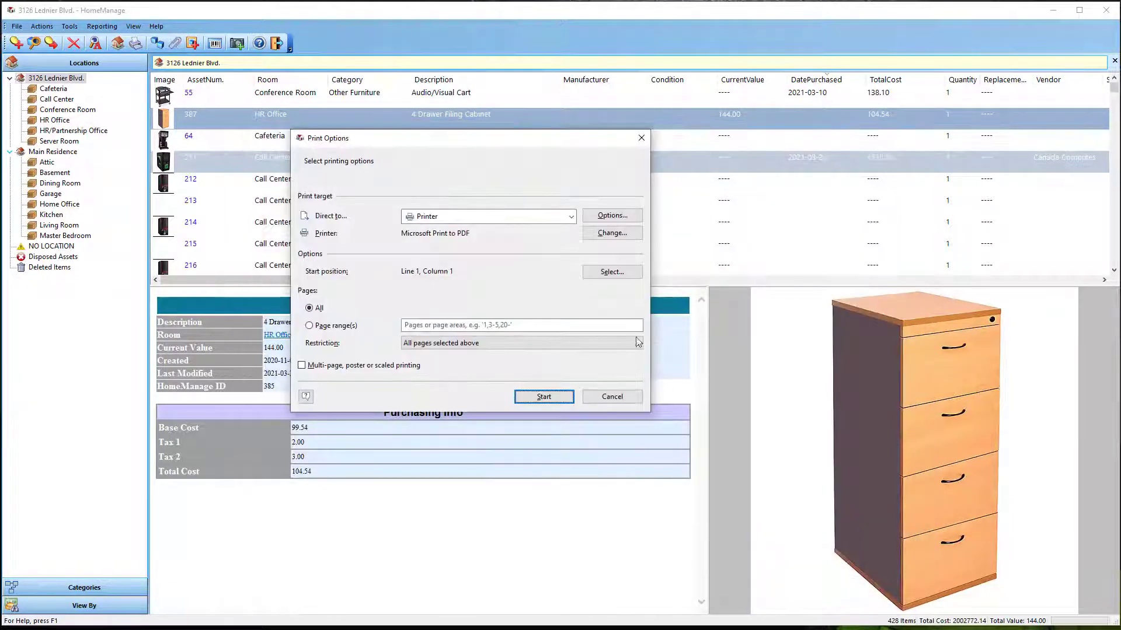
# Step: Direct the label output to Preview, check the start position choices without changing them, and start the output
pyautogui.click(572, 218)
pyautogui.click(555, 251)
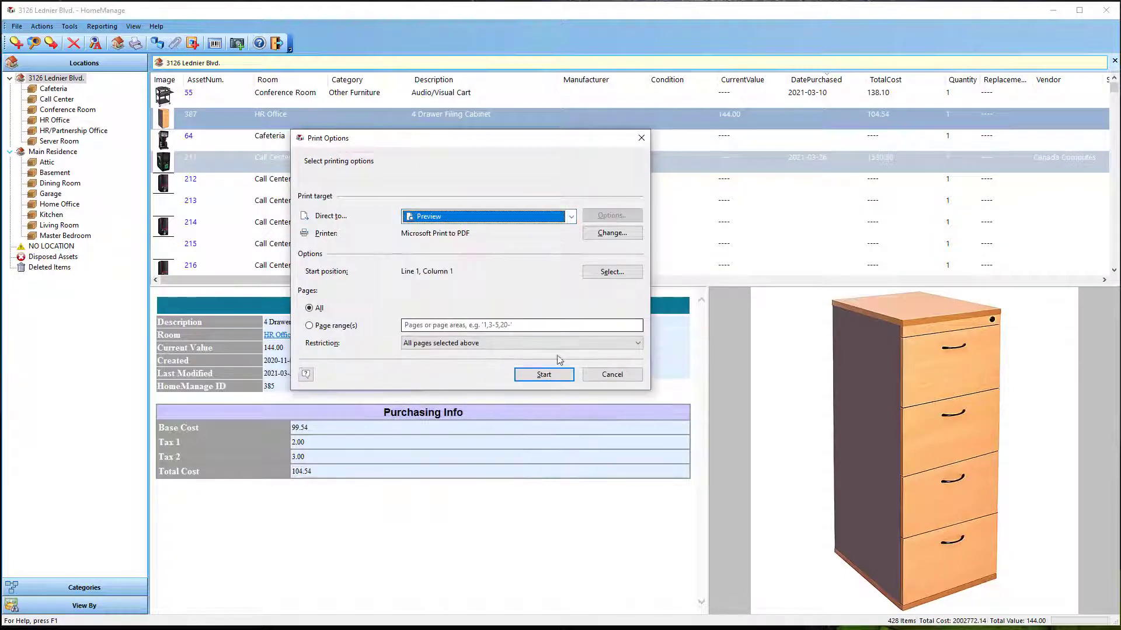
pyautogui.click(610, 272)
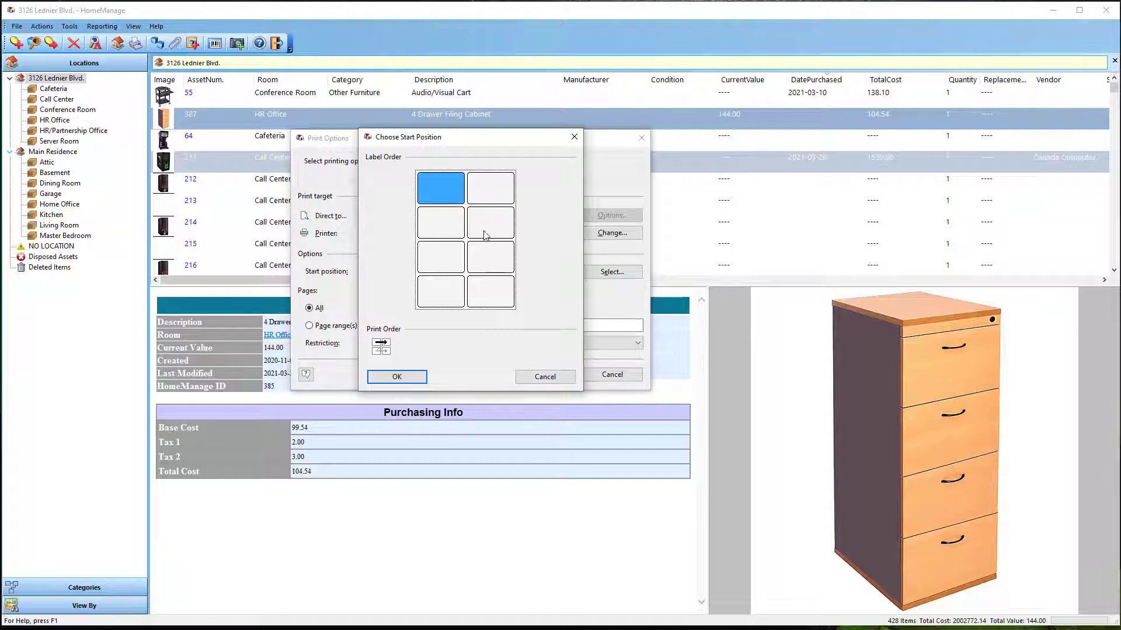
pyautogui.click(546, 377)
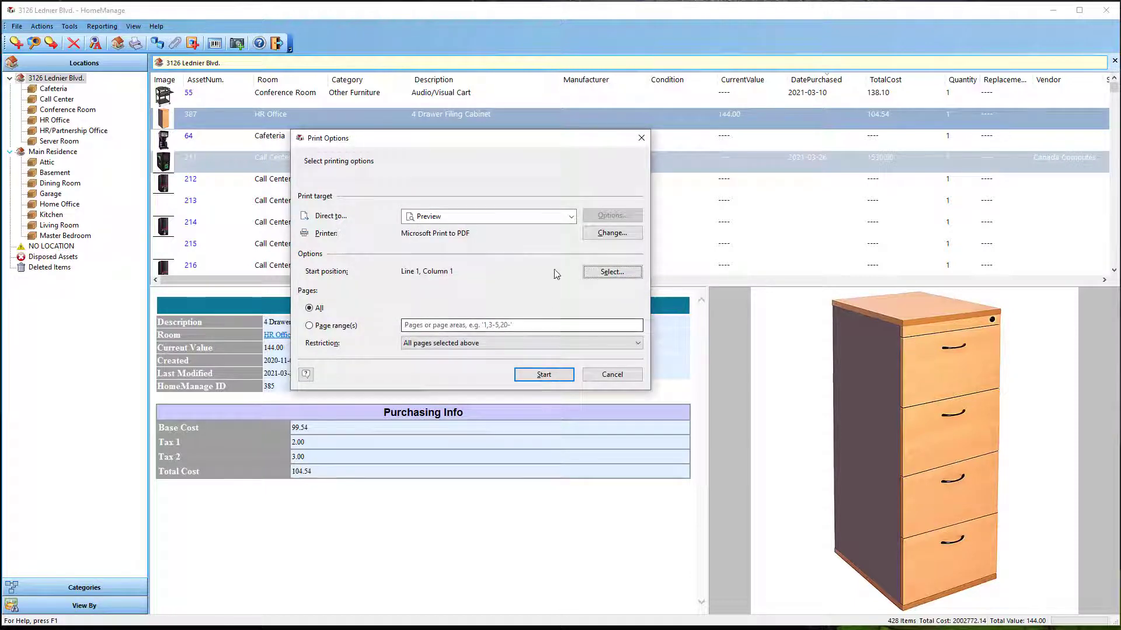
pyautogui.click(544, 375)
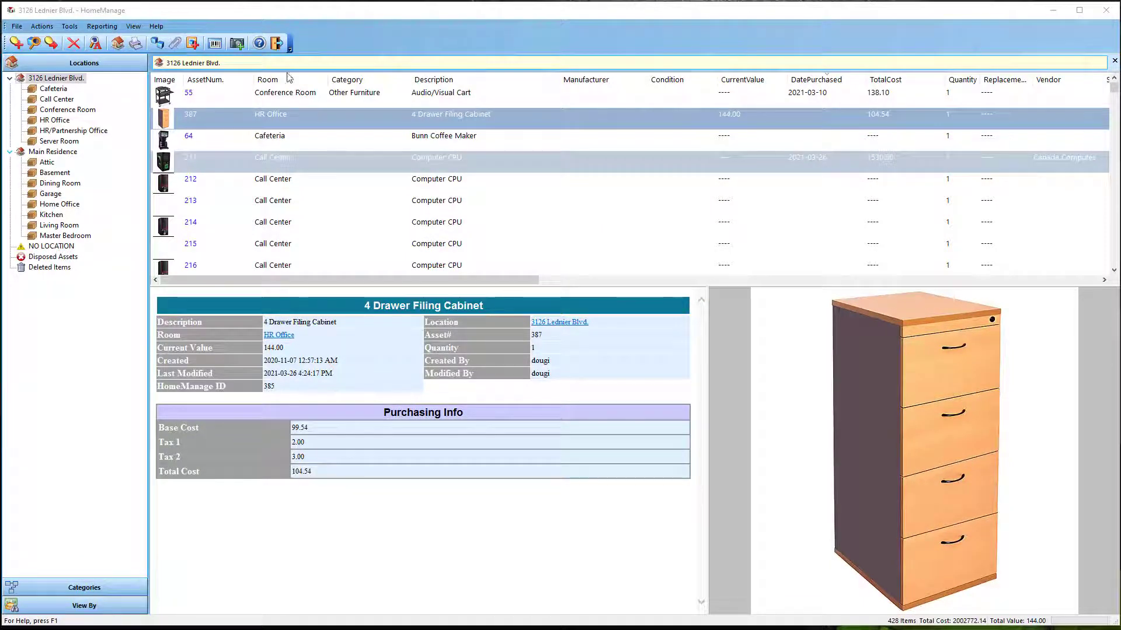
# Step: Create a new label project and advance its wizard to the default printer settings
pyautogui.click(102, 27)
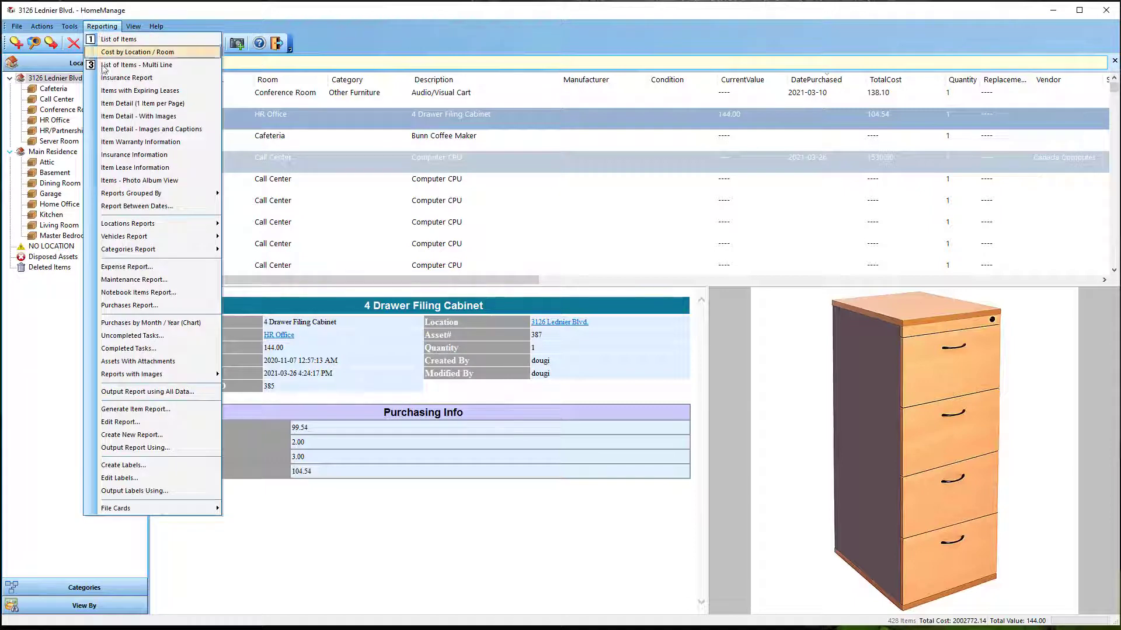
pyautogui.click(123, 466)
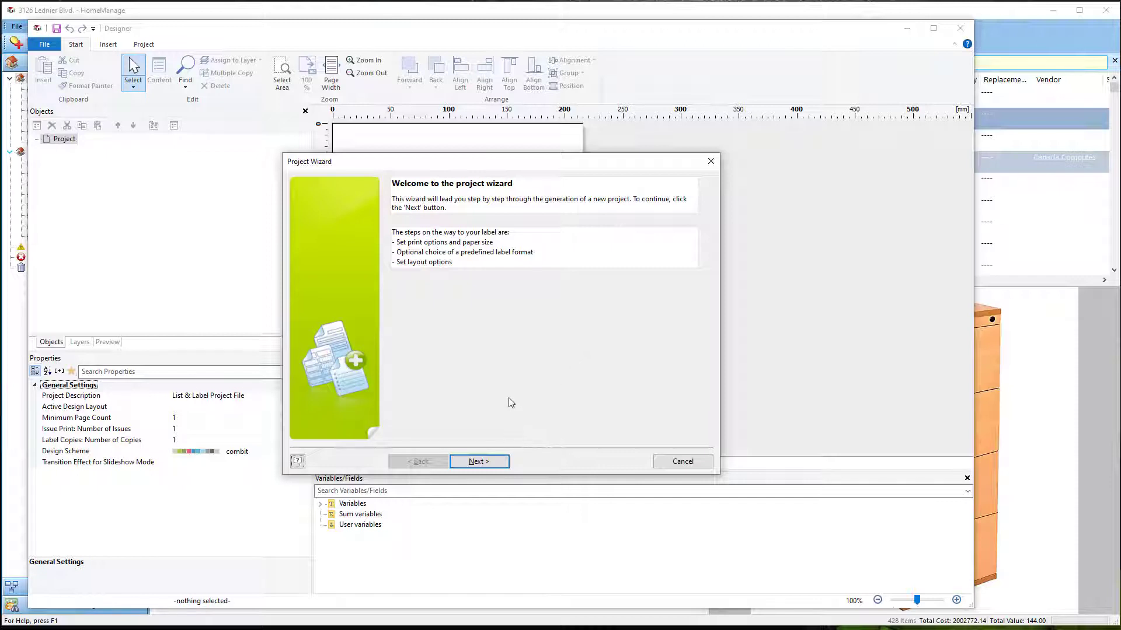
pyautogui.click(492, 462)
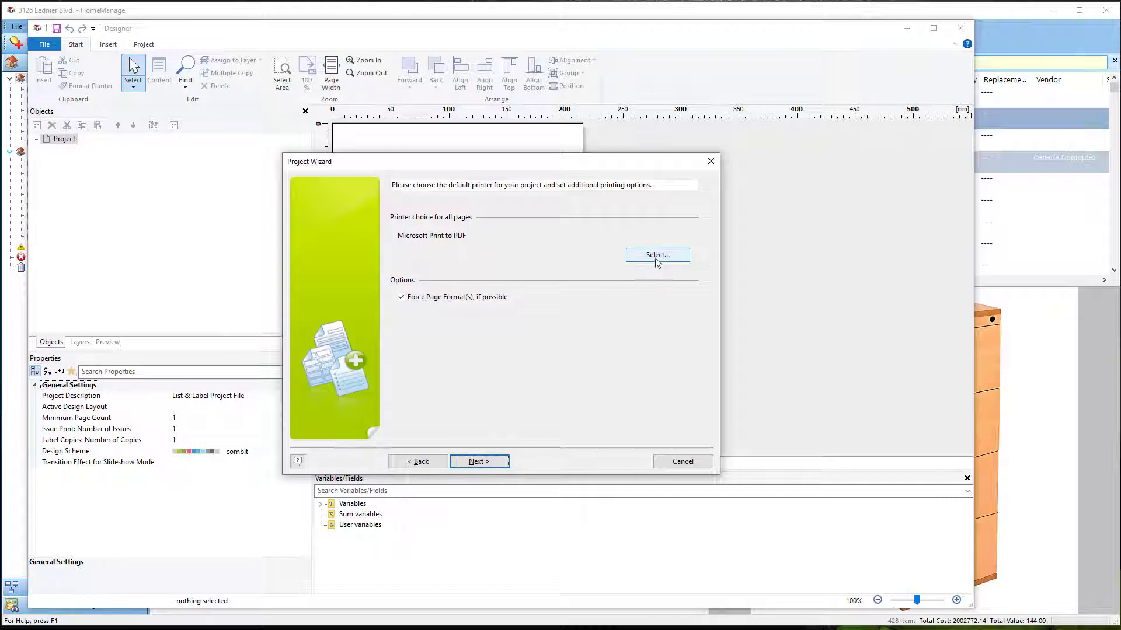
pyautogui.click(654, 257)
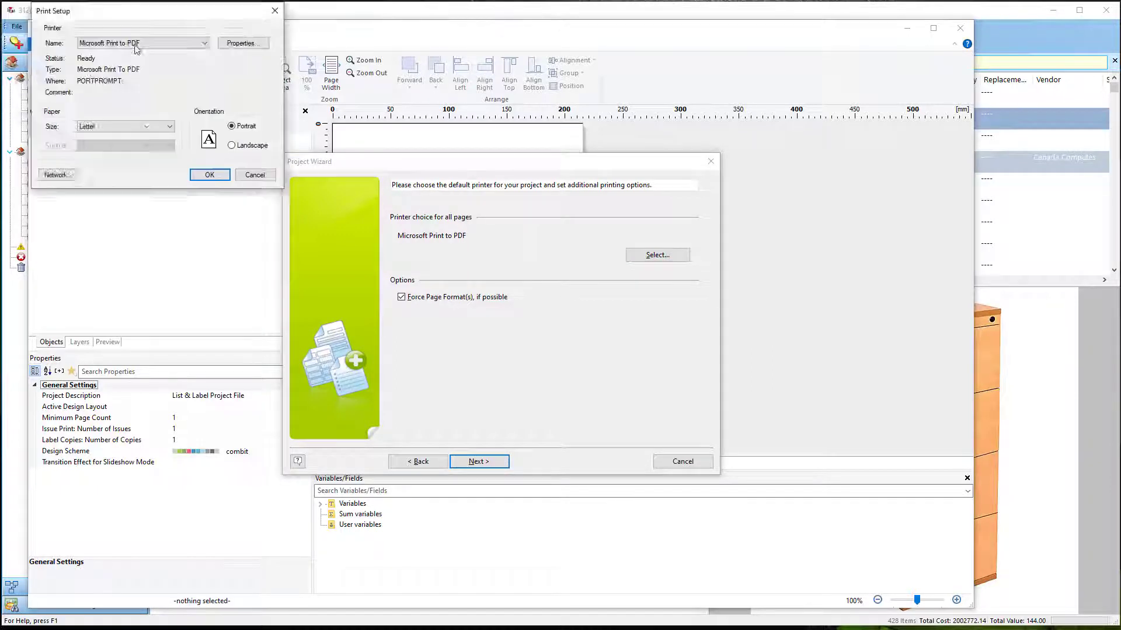
pyautogui.click(484, 171)
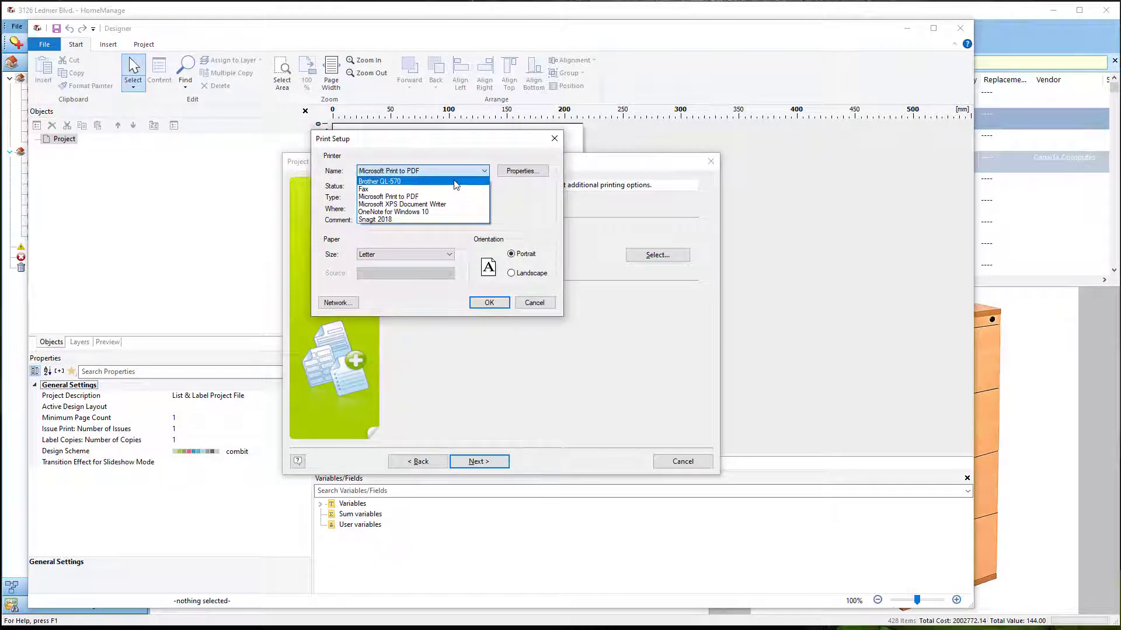
pyautogui.click(460, 181)
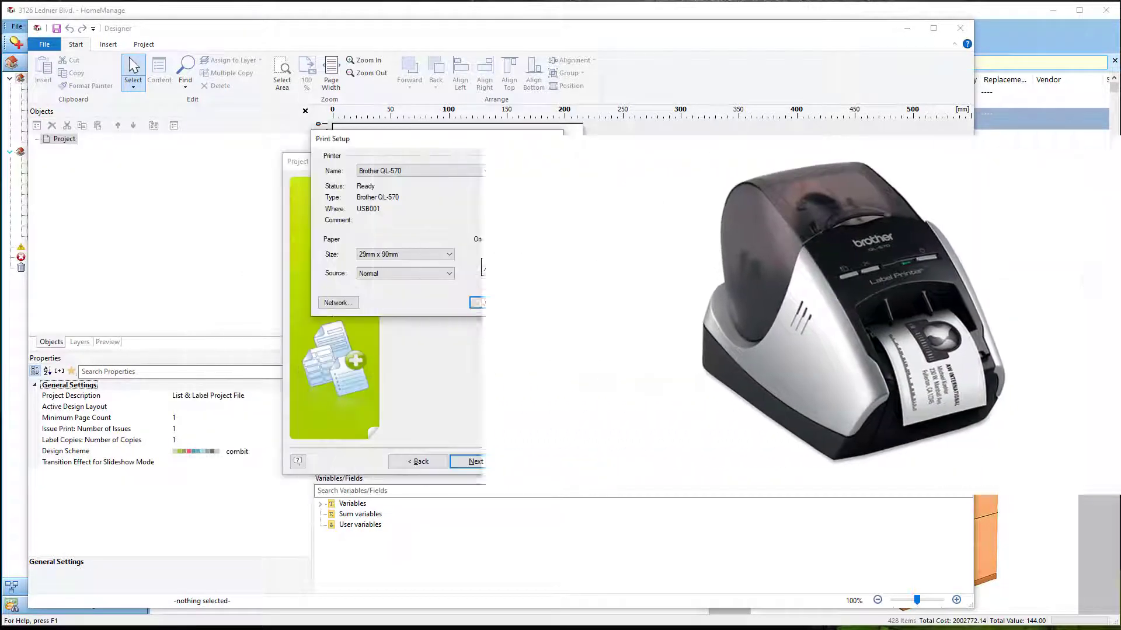
pyautogui.click(534, 303)
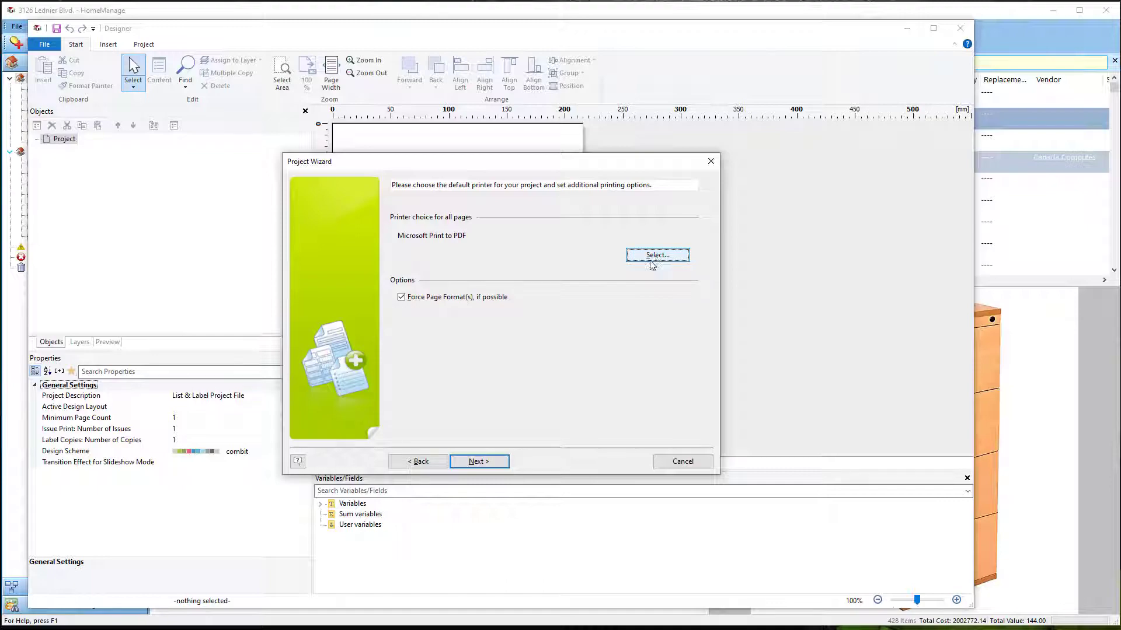
# Step: Choose the 87.37 × 47.75 mm Avery Dennison 11070 Ready Index Table template and finish the wizard with its preset layout options
pyautogui.press('Return')
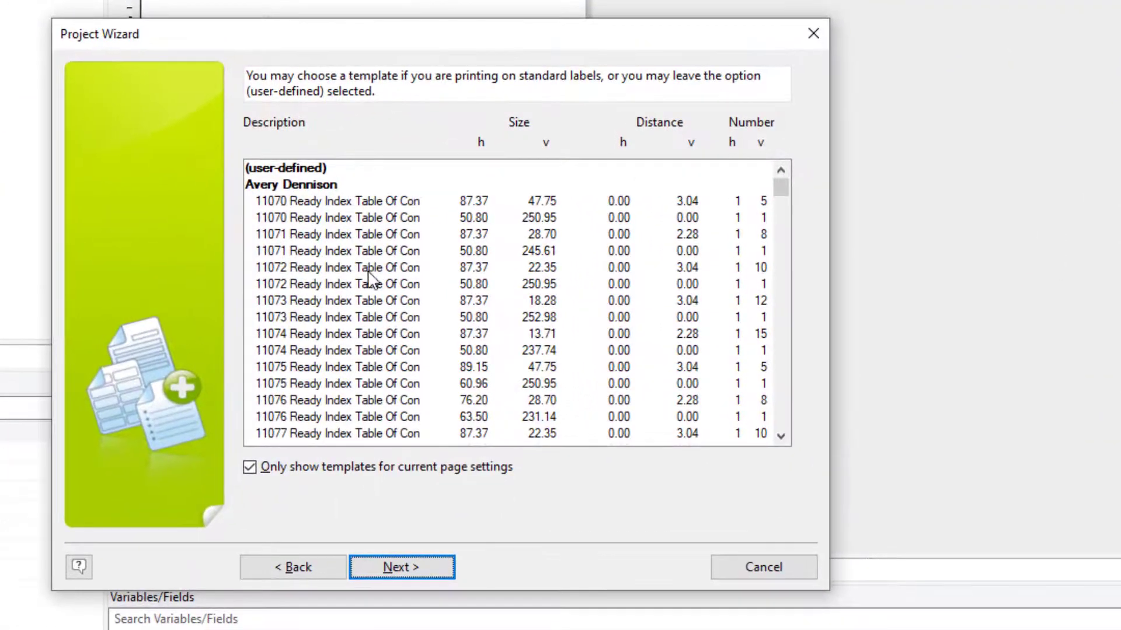
pyautogui.click(402, 204)
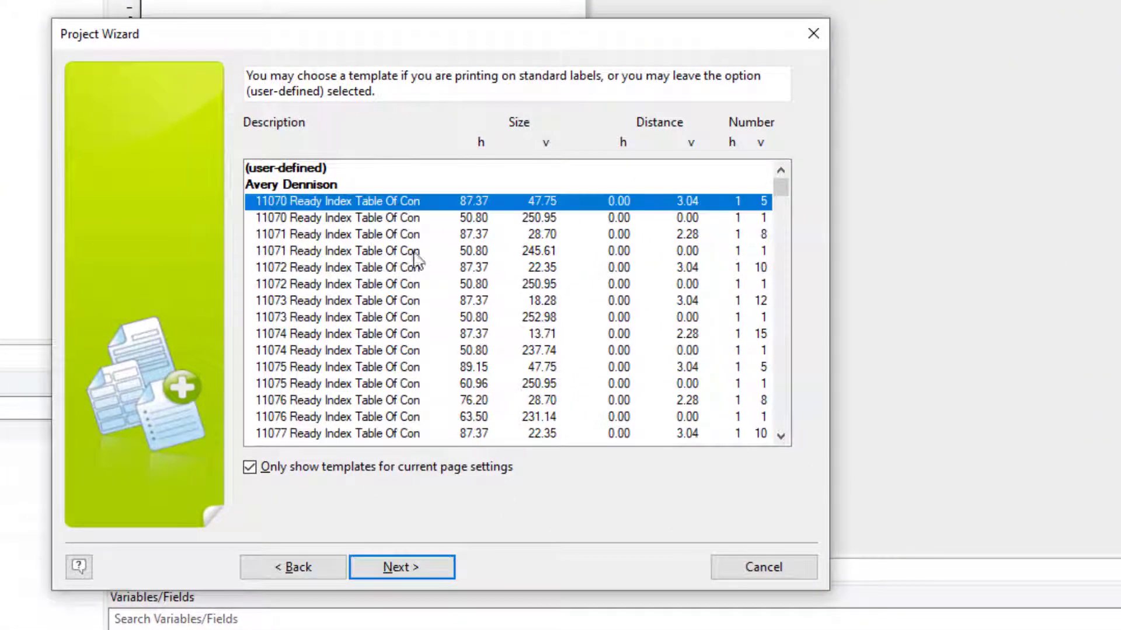
pyautogui.click(418, 566)
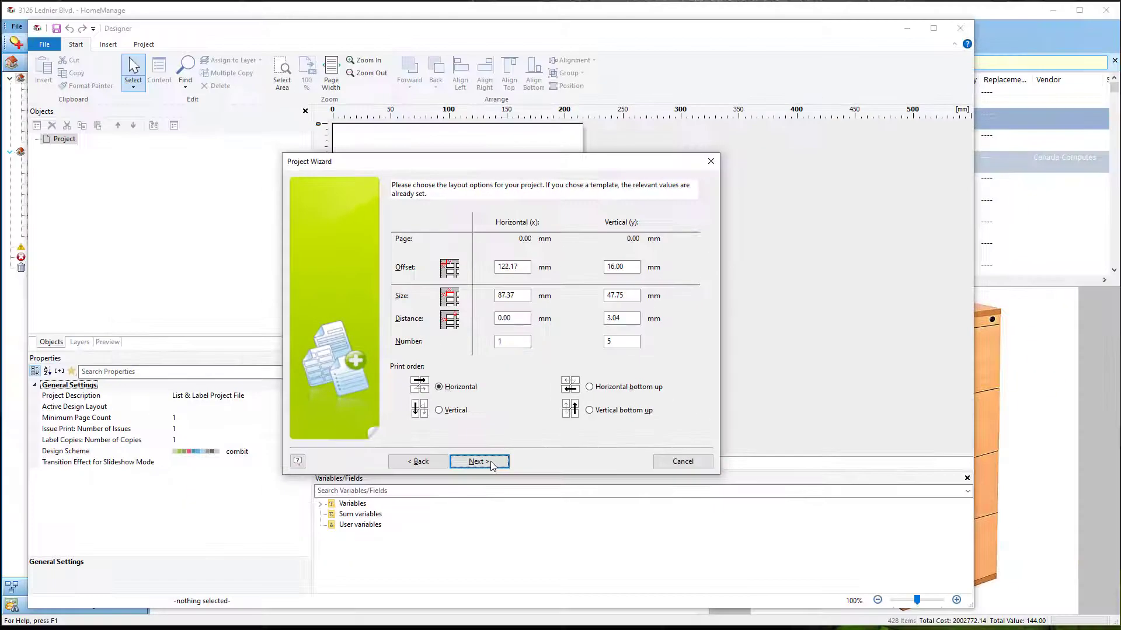
pyautogui.click(420, 566)
pyautogui.click(420, 567)
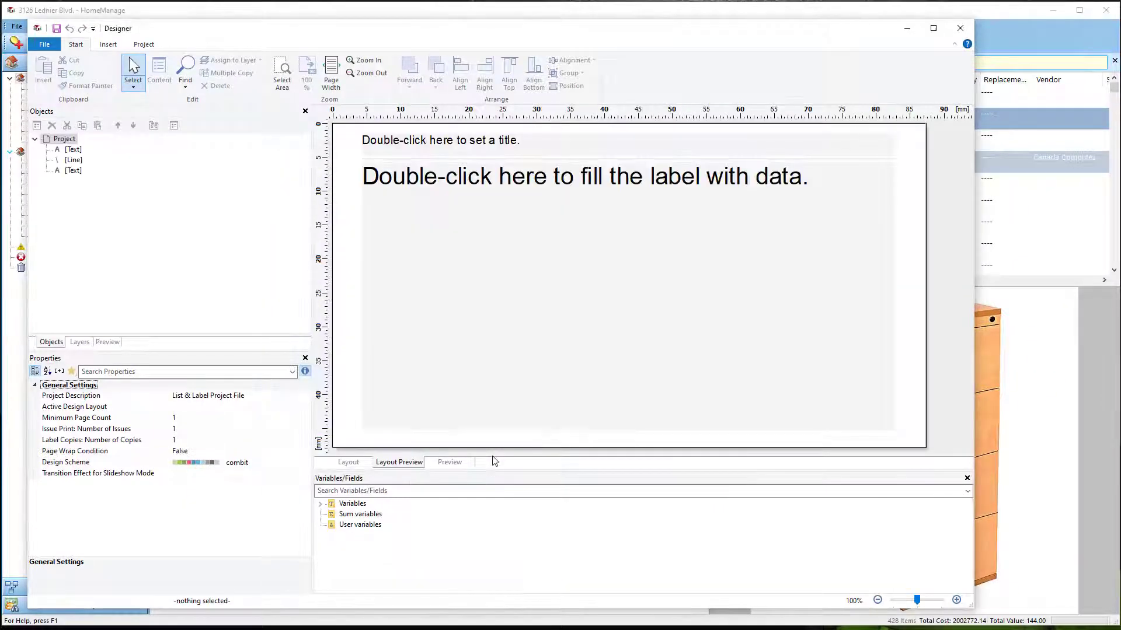